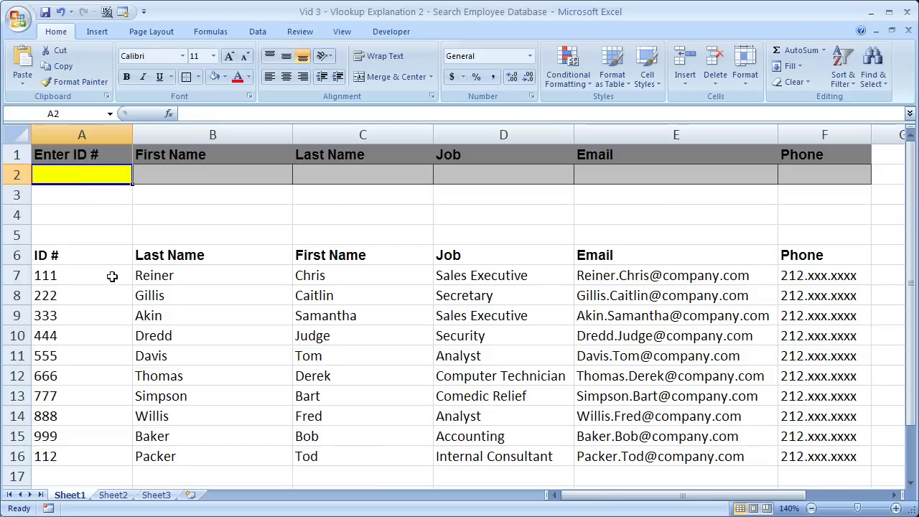
- Examine the employee table in A6:F16 and the search row's ID entry cell A2 and result cells B2:F2
{"action": "left_click_drag", "start_coordinate": [109, 251], "coordinate": [798, 457]}
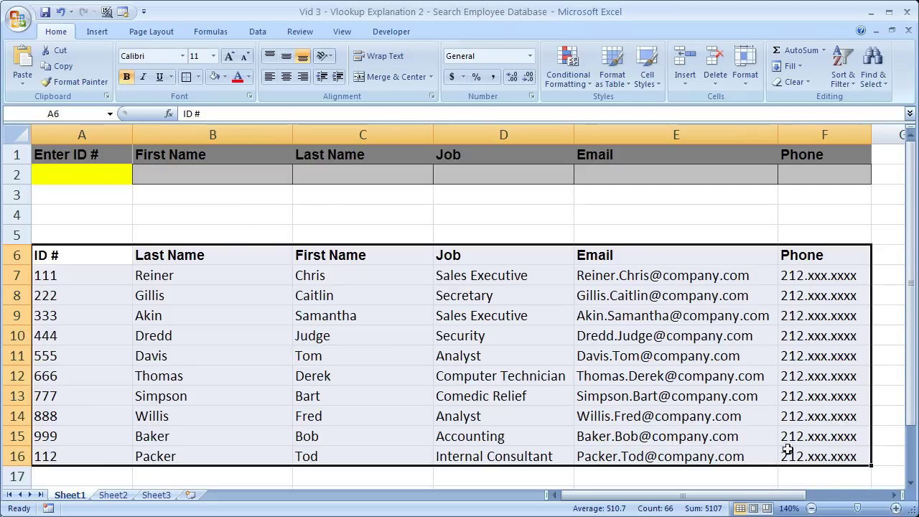
{"action": "left_click_drag", "start_coordinate": [69, 153], "coordinate": [794, 165]}
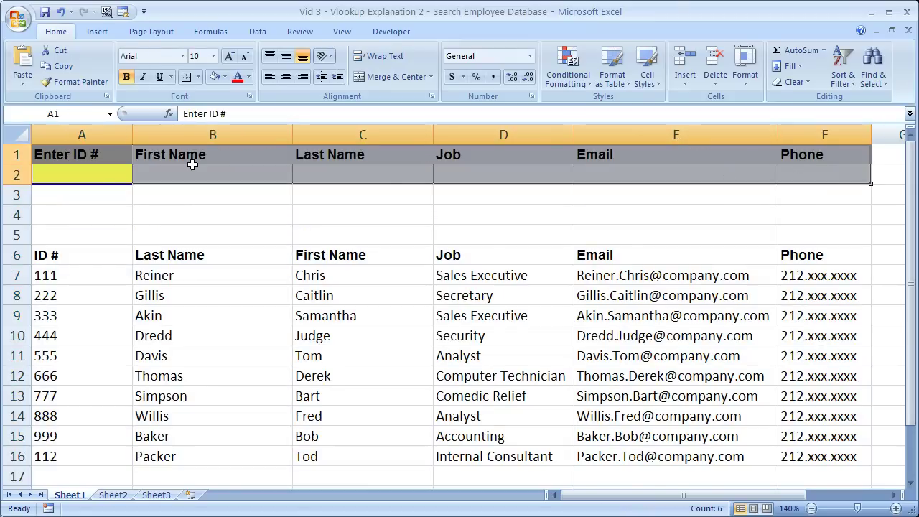
{"action": "left_click", "coordinate": [105, 178]}
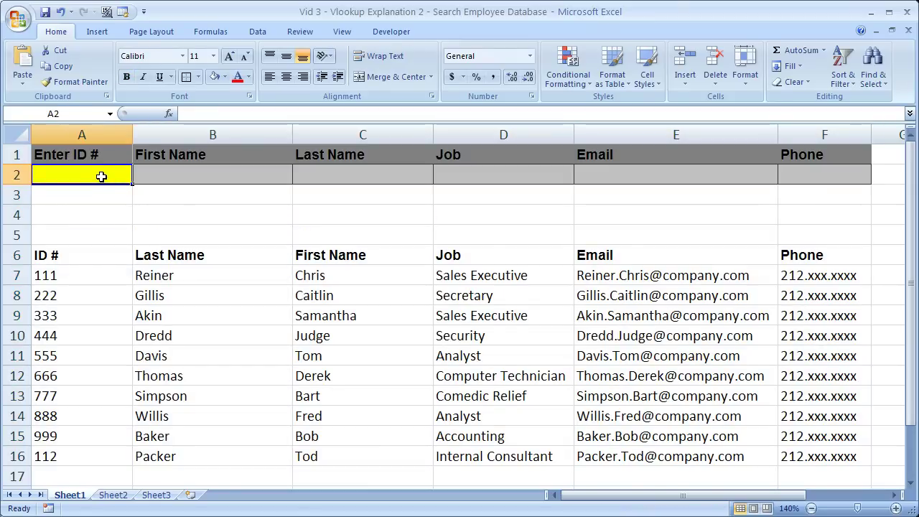
{"action": "key", "text": "Return"}
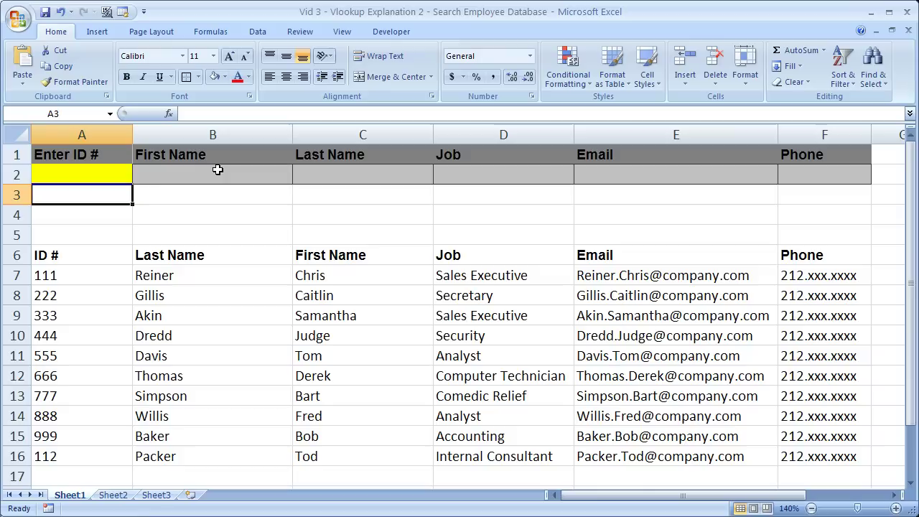
{"action": "left_click", "coordinate": [217, 172]}
{"action": "key", "text": "Tab"}
{"action": "key", "text": "Tab"}
{"action": "key", "text": "Tab"}
{"action": "key", "text": "Tab"}
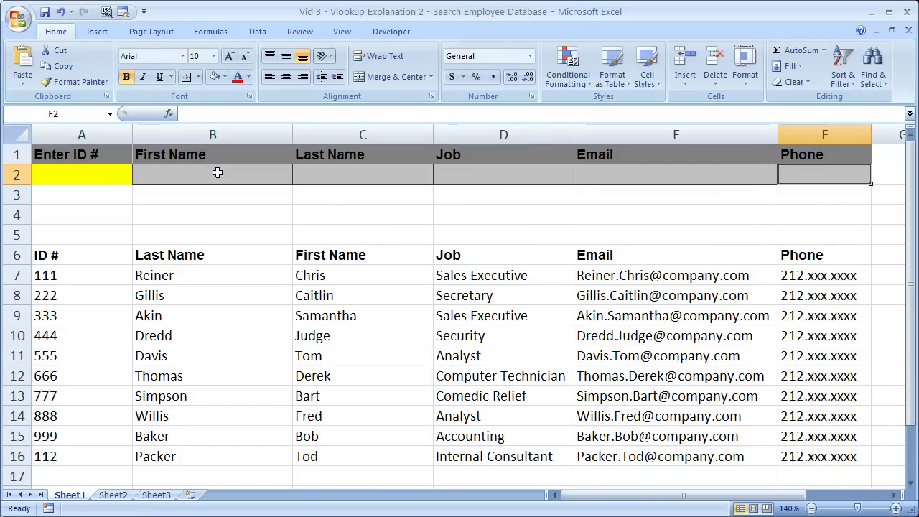
{"action": "key", "text": "shift+Tab"}
{"action": "key", "text": "shift+Tab"}
{"action": "key", "text": "shift+Tab"}
{"action": "key", "text": "shift+Tab"}
{"action": "key", "text": "shift+Tab"}
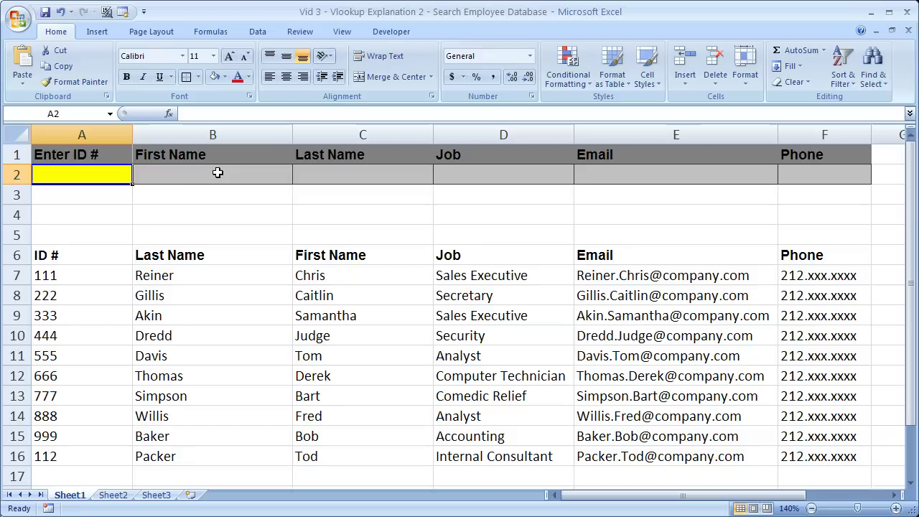
- Enter the syntax note =VLOOKUP(lookup_value, table_array, col_index_num, [range_lookup]) as text in cell B4
{"action": "left_click", "coordinate": [199, 214]}
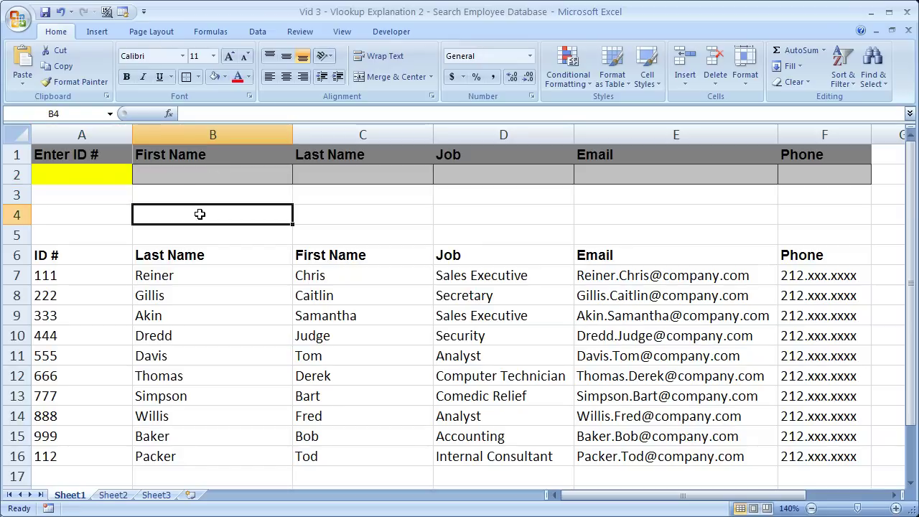
{"action": "type", "text": "=VLOOKUP(lookup_value, table_array, col_index_num, [range_lookup])"}
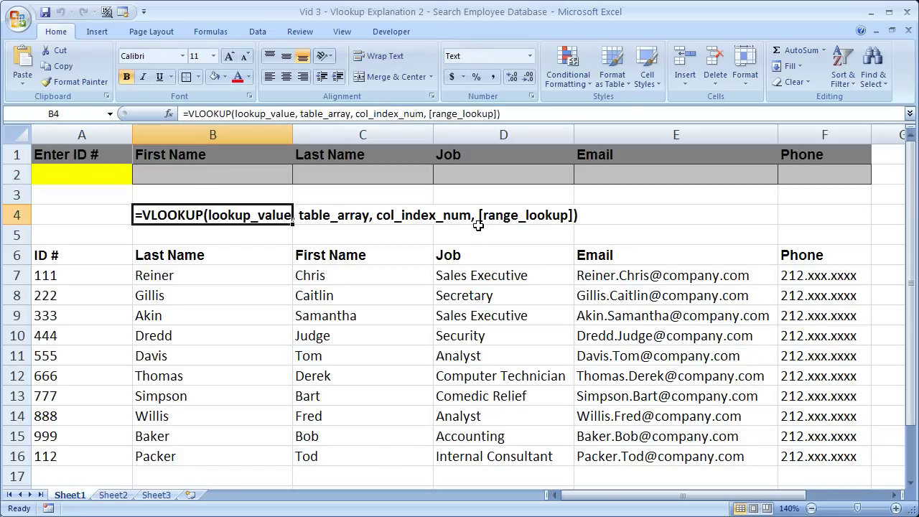
{"action": "left_click_drag", "start_coordinate": [251, 214], "coordinate": [554, 214]}
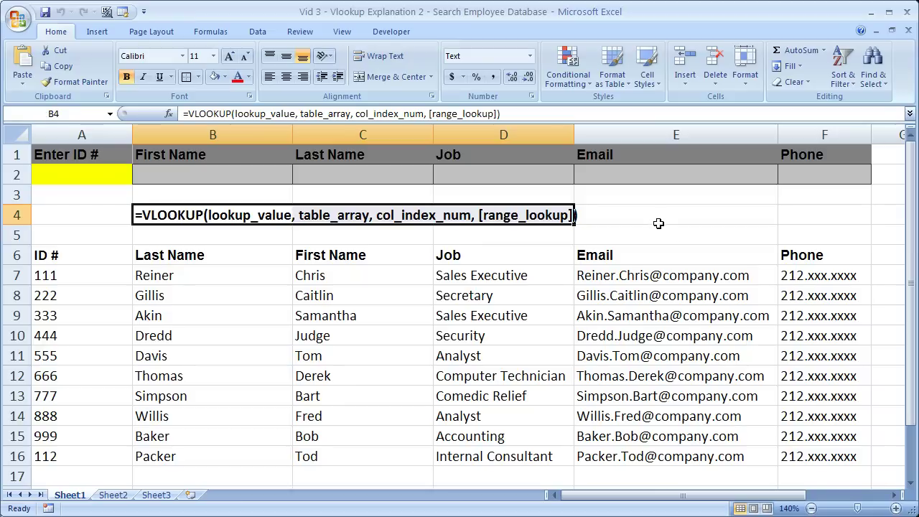
{"action": "left_click_drag", "start_coordinate": [659, 224], "coordinate": [656, 218]}
{"action": "left_click", "coordinate": [90, 217]}
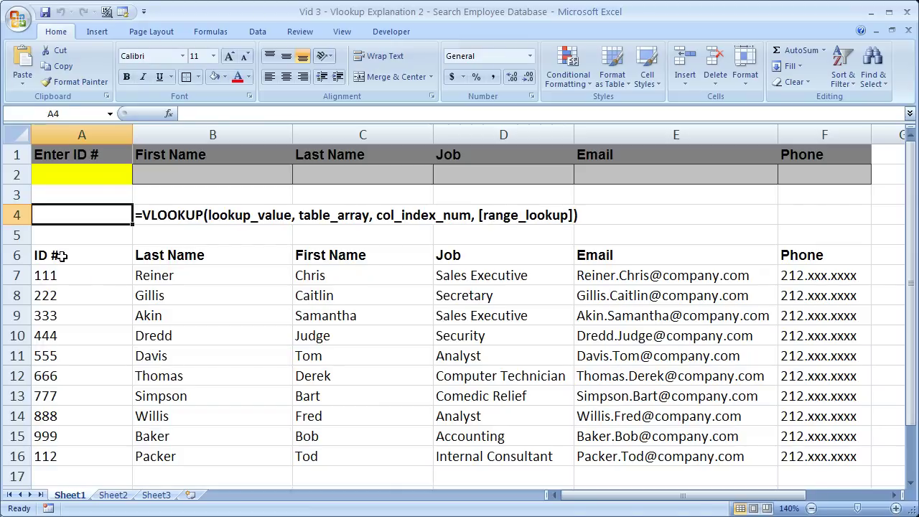
- Review the employee table range A6:F16, then enlarge the sheet to 200% with the search row and syntax note in view
{"action": "left_click_drag", "start_coordinate": [61, 256], "coordinate": [820, 457]}
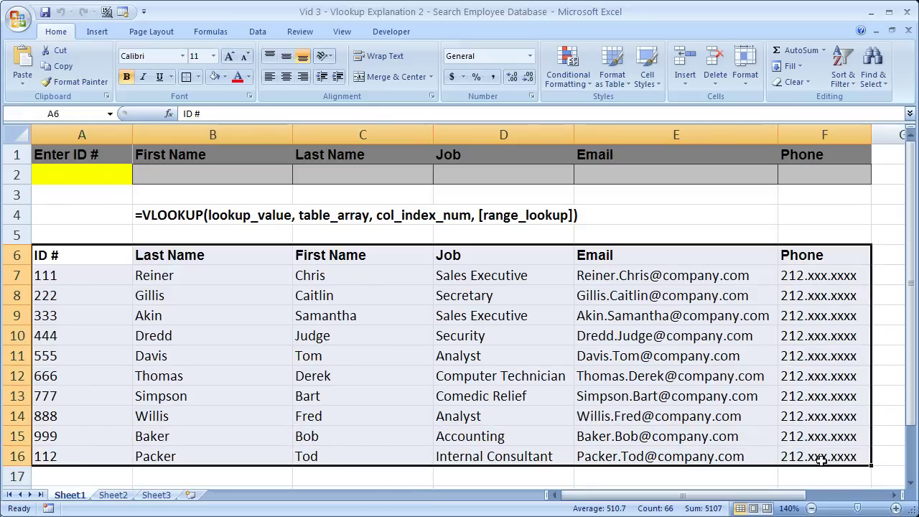
{"action": "left_click", "coordinate": [703, 221]}
{"action": "left_click", "coordinate": [896, 508]}
{"action": "left_click", "coordinate": [897, 509]}
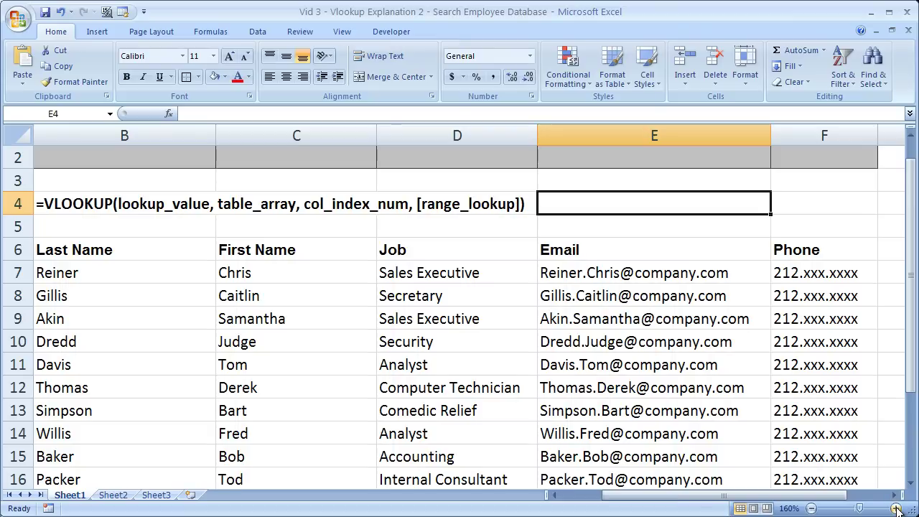
{"action": "left_click", "coordinate": [896, 508]}
{"action": "left_click", "coordinate": [896, 508]}
{"action": "left_click", "coordinate": [896, 508]}
{"action": "left_click", "coordinate": [896, 508]}
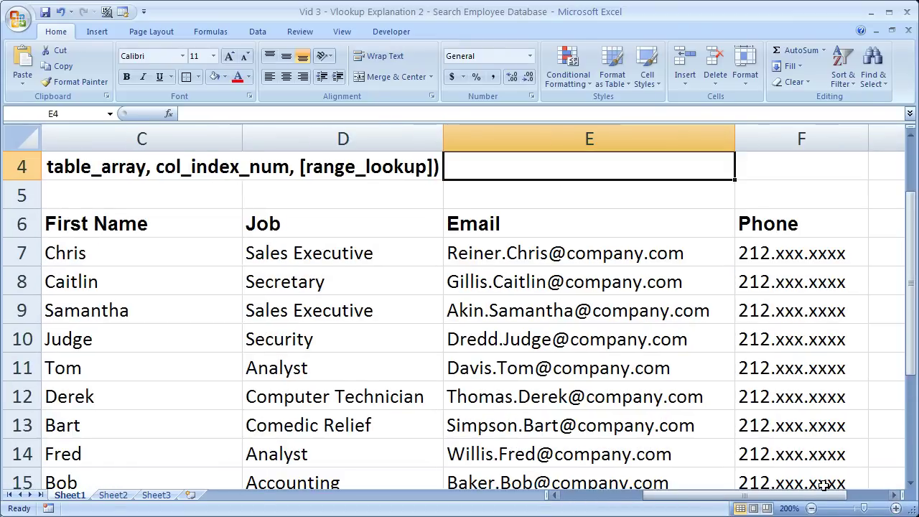
{"action": "left_click_drag", "start_coordinate": [823, 495], "coordinate": [648, 494]}
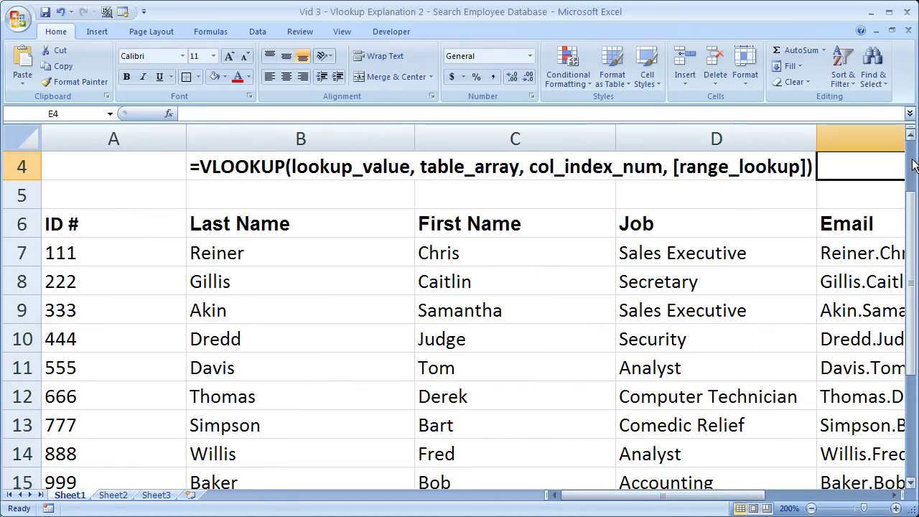
{"action": "scroll", "coordinate": [912, 165], "scroll_direction": "up", "scroll_amount": 1}
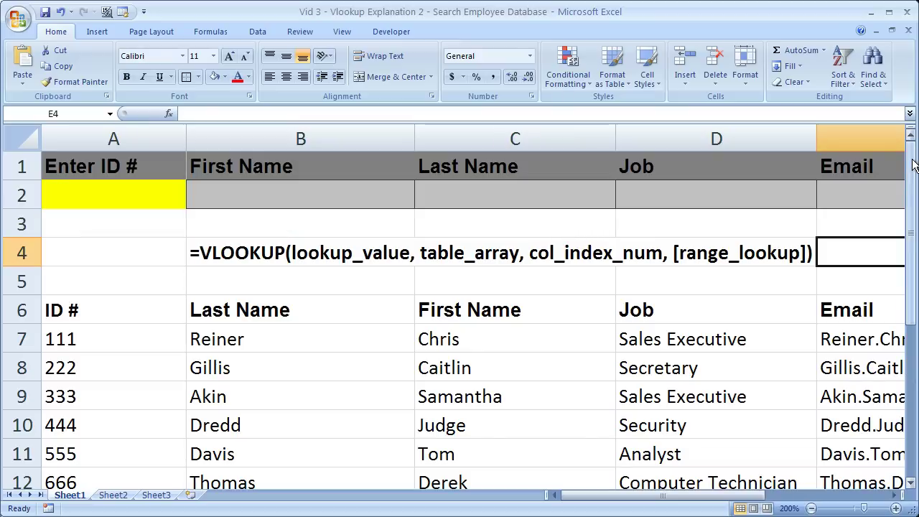
- Begin a VLOOKUP formula in the First Name result cell B2 with the absolute reference $A$2 as the lookup value
{"action": "left_click", "coordinate": [239, 202]}
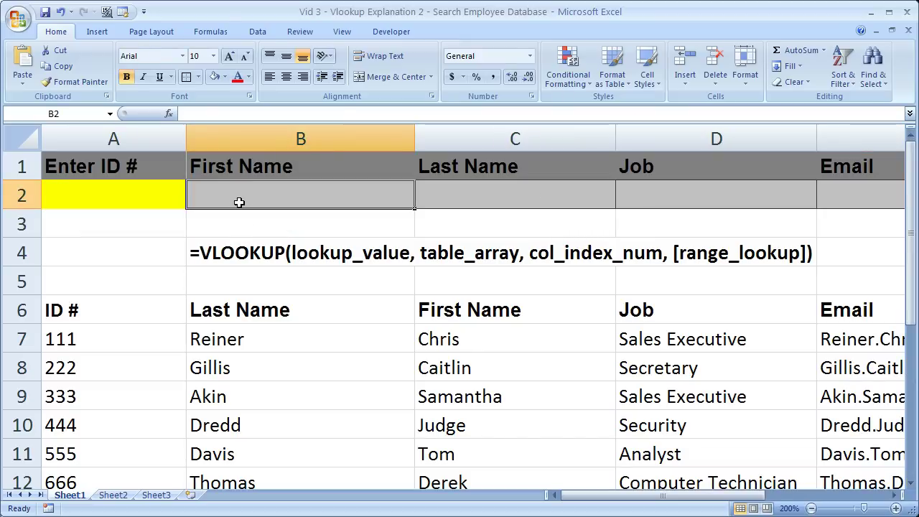
{"action": "type", "text": "="}
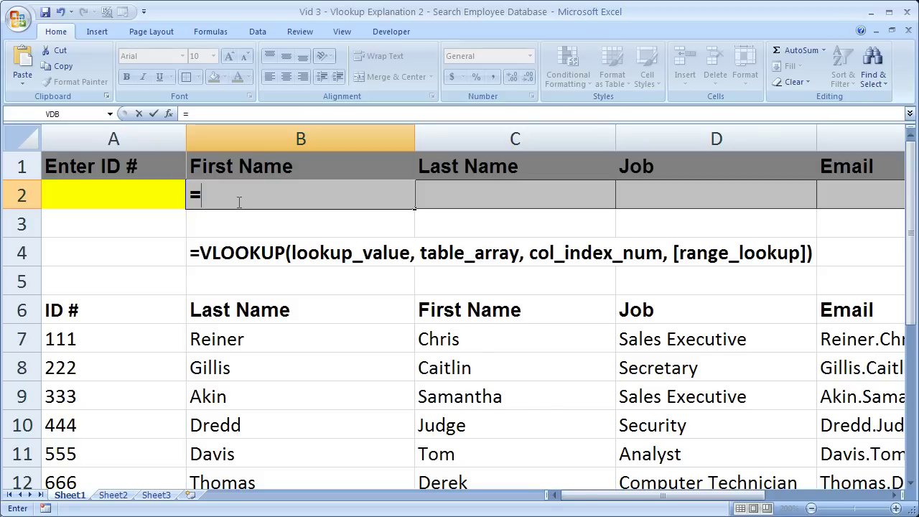
{"action": "key", "text": "Escape"}
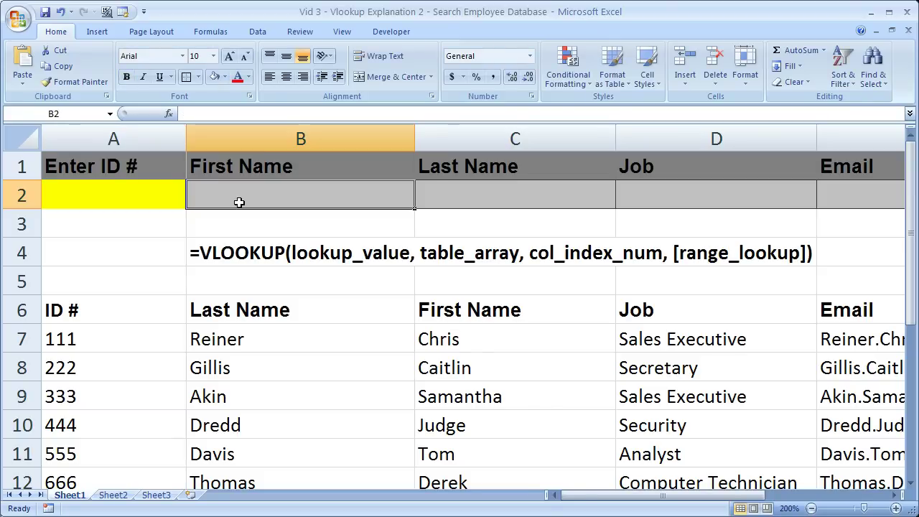
{"action": "type", "text": "=vlo"}
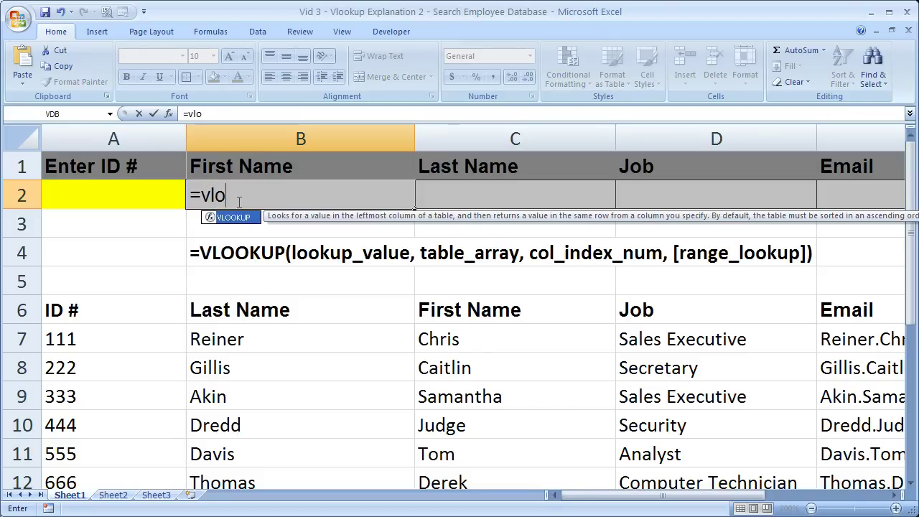
{"action": "type", "text": "okup("}
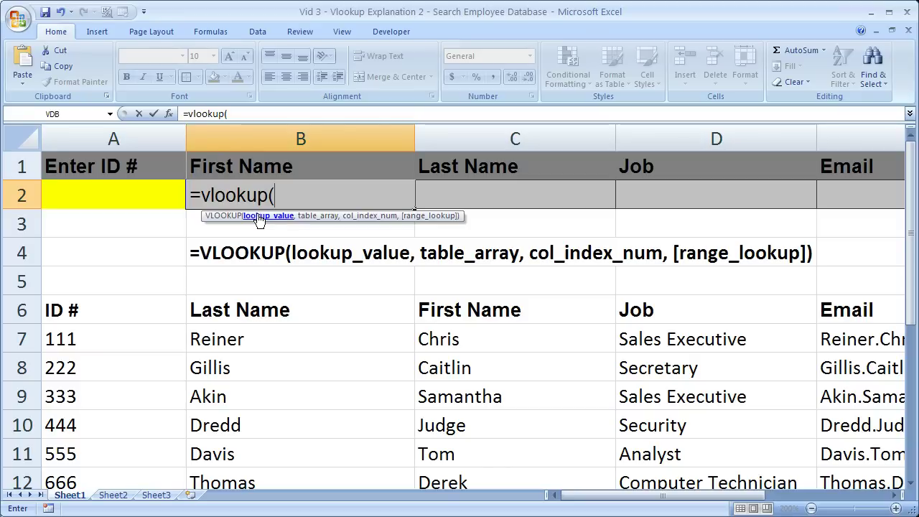
{"action": "left_click", "coordinate": [121, 199]}
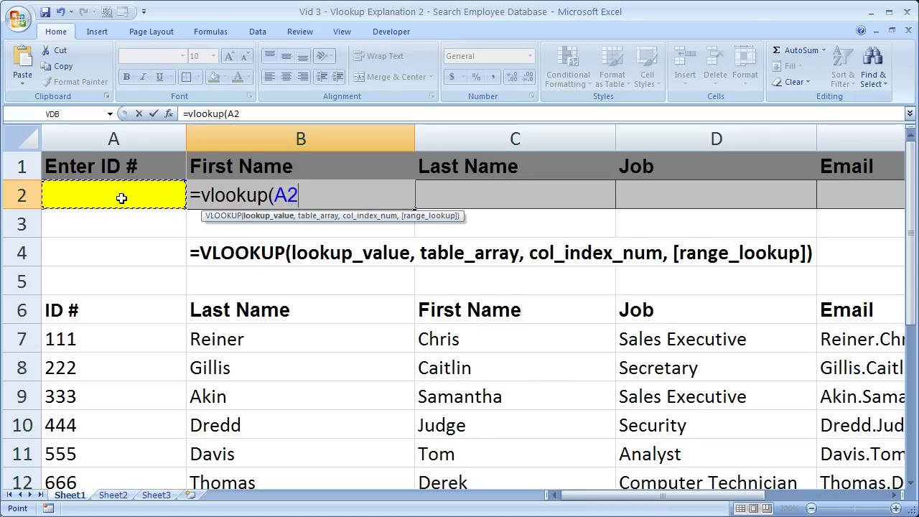
{"action": "key", "text": "F4"}
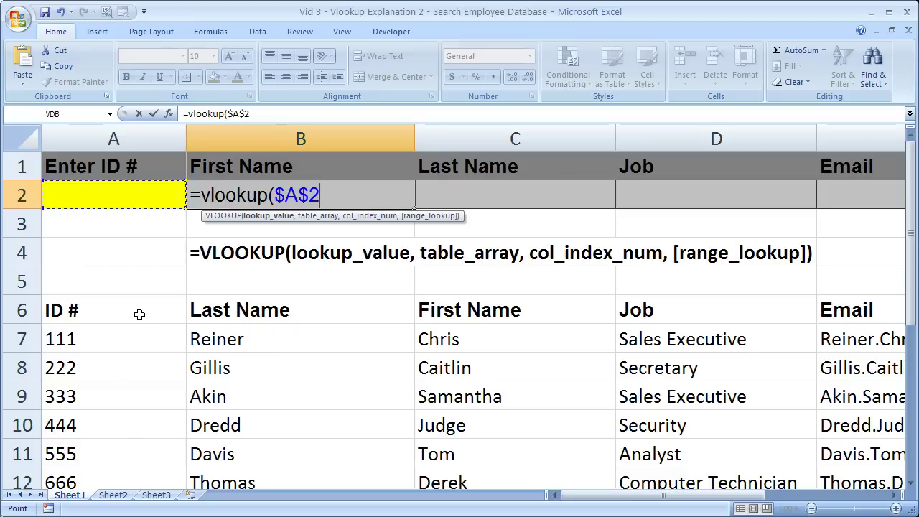
{"action": "type", "text": ","}
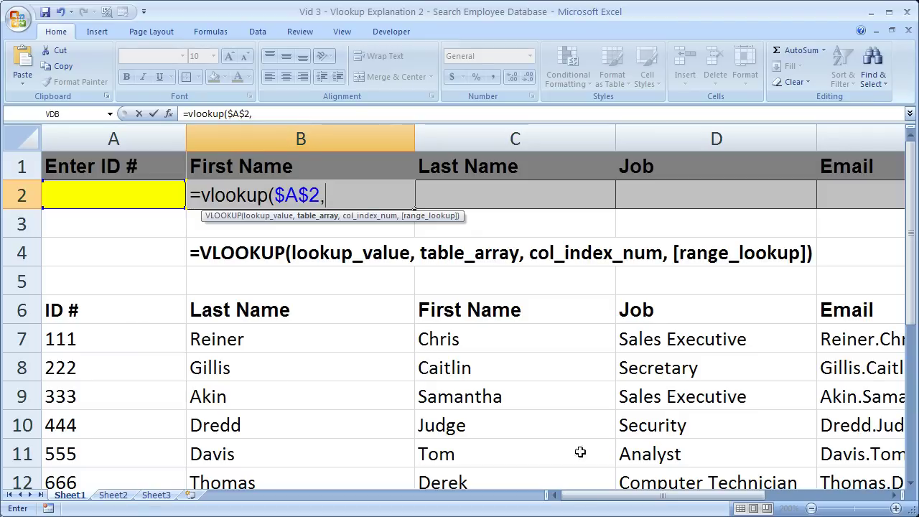
- Add the employee data range as the formula's table array, locked as the absolute reference $A$7:$F$16
{"action": "scroll", "coordinate": [912, 311], "scroll_direction": "down", "scroll_amount": 1}
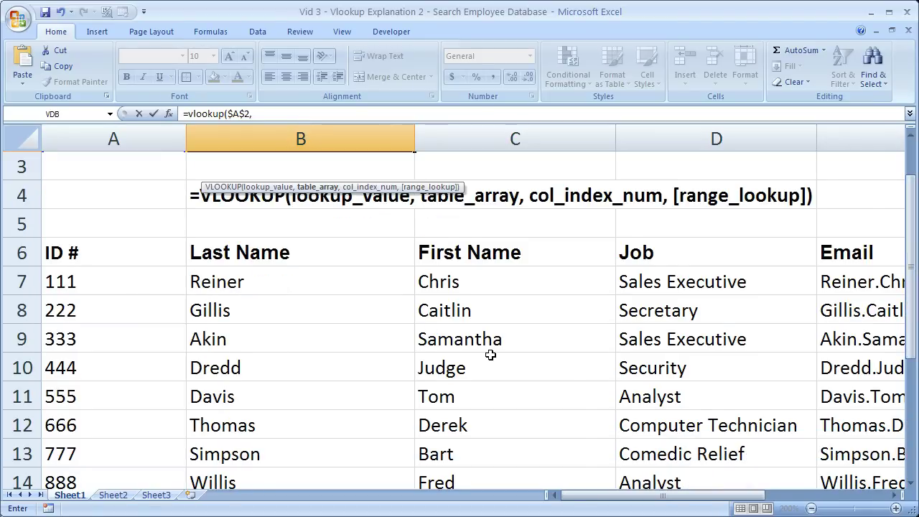
{"action": "left_click_drag", "start_coordinate": [139, 288], "coordinate": [595, 425]}
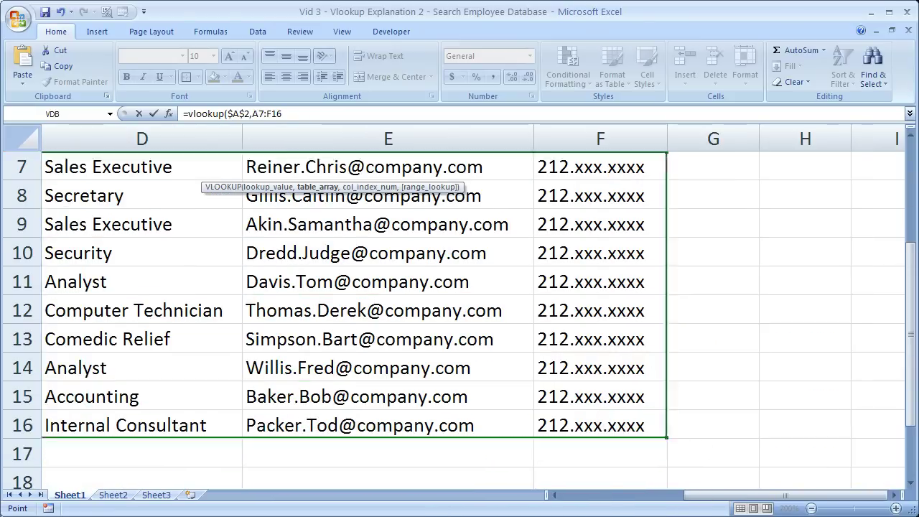
{"action": "left_click_drag", "start_coordinate": [911, 359], "coordinate": [912, 306]}
{"action": "left_click_drag", "start_coordinate": [813, 502], "coordinate": [691, 502]}
{"action": "left_click_drag", "start_coordinate": [912, 216], "coordinate": [912, 143]}
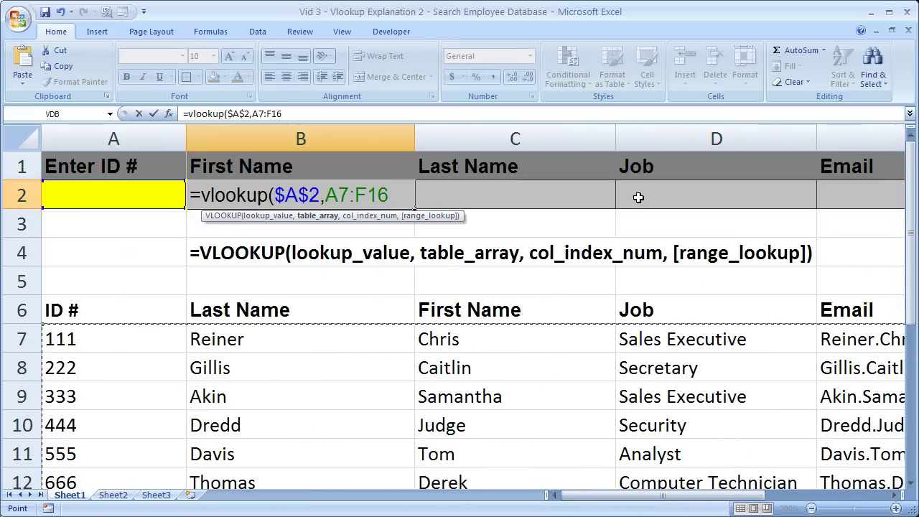
{"action": "key", "text": "F4"}
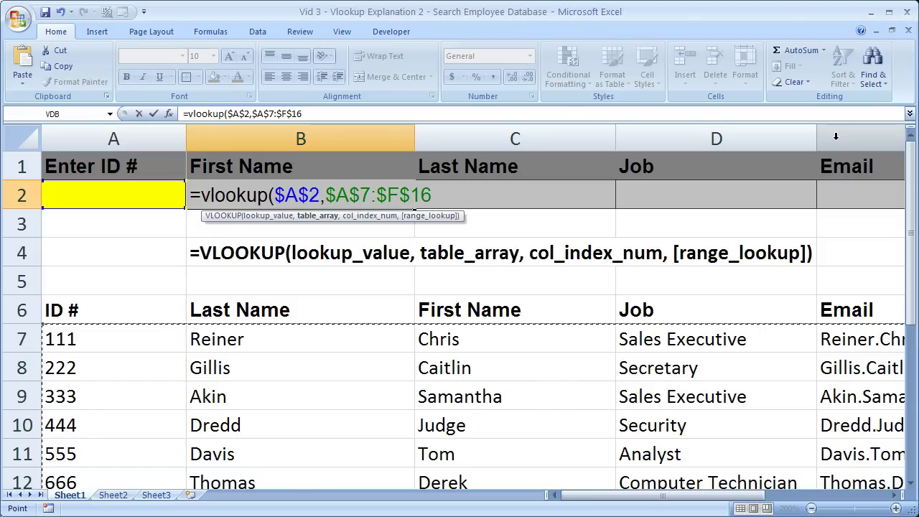
{"action": "mouse_move", "coordinate": [912, 190]}
{"action": "left_mouse_down"}
{"action": "mouse_move", "coordinate": [912, 219]}
{"action": "mouse_move", "coordinate": [912, 205]}
{"action": "left_mouse_up"}
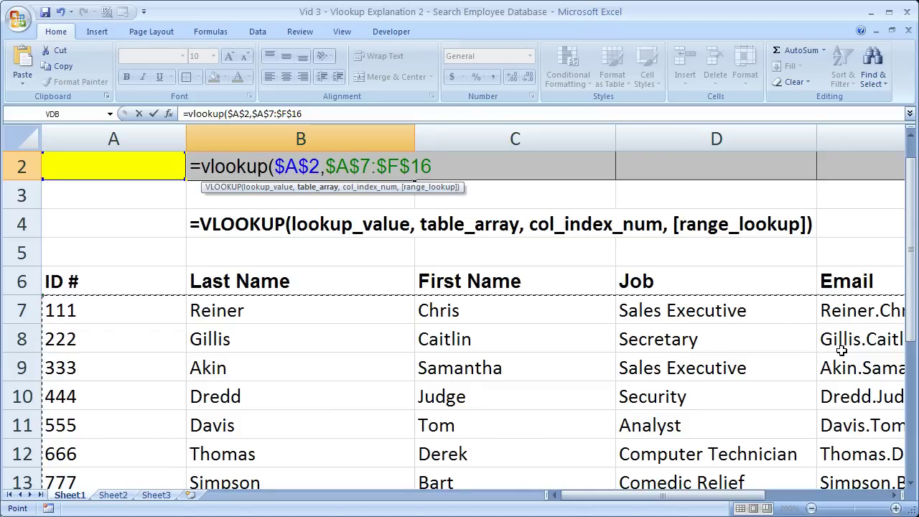
{"action": "left_click_drag", "start_coordinate": [911, 231], "coordinate": [910, 217]}
{"action": "type", "text": ","}
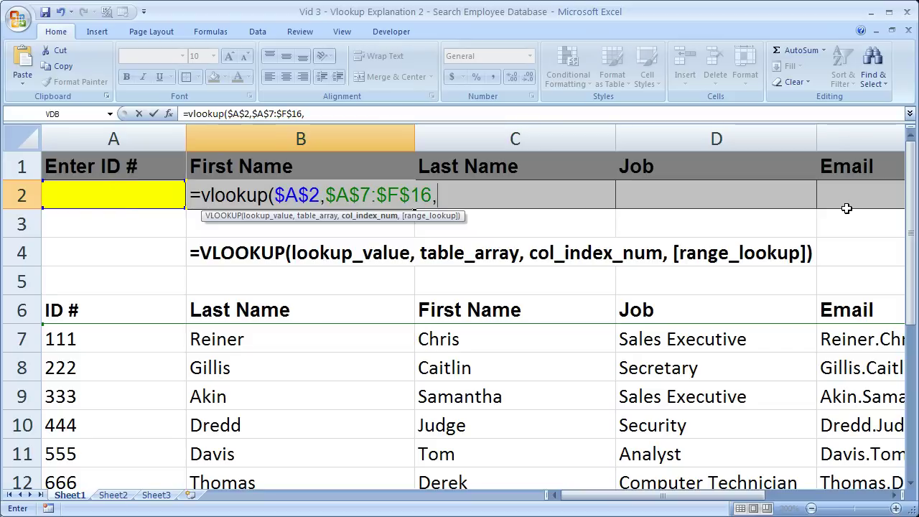
- Complete the First Name VLOOKUP formula in B2 with column index 3 and FALSE for an exact match
{"action": "scroll", "coordinate": [517, 244], "scroll_direction": "down", "scroll_amount": 1}
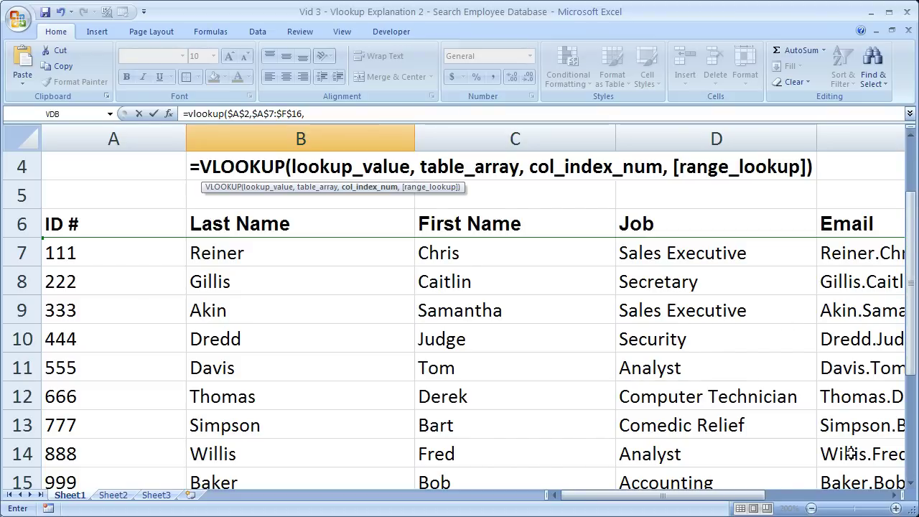
{"action": "left_click_drag", "start_coordinate": [912, 363], "coordinate": [914, 283]}
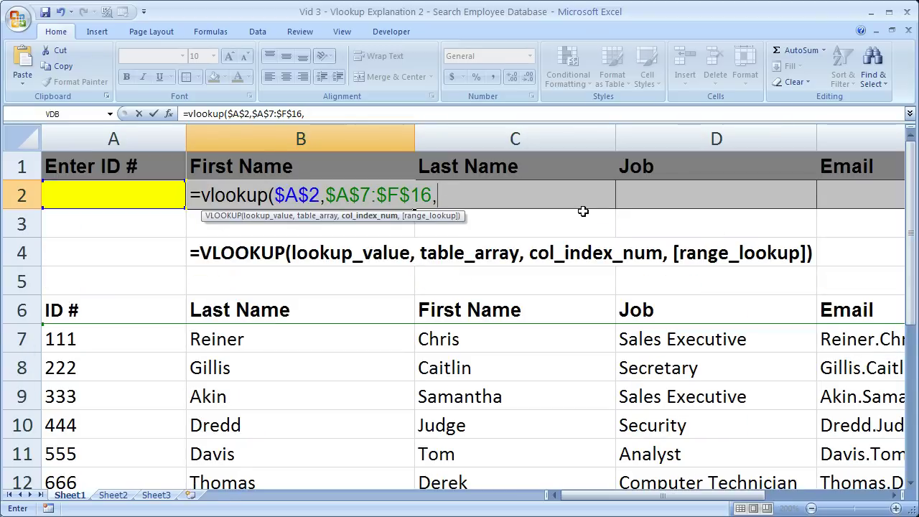
{"action": "left_click_drag", "start_coordinate": [913, 192], "coordinate": [913, 225]}
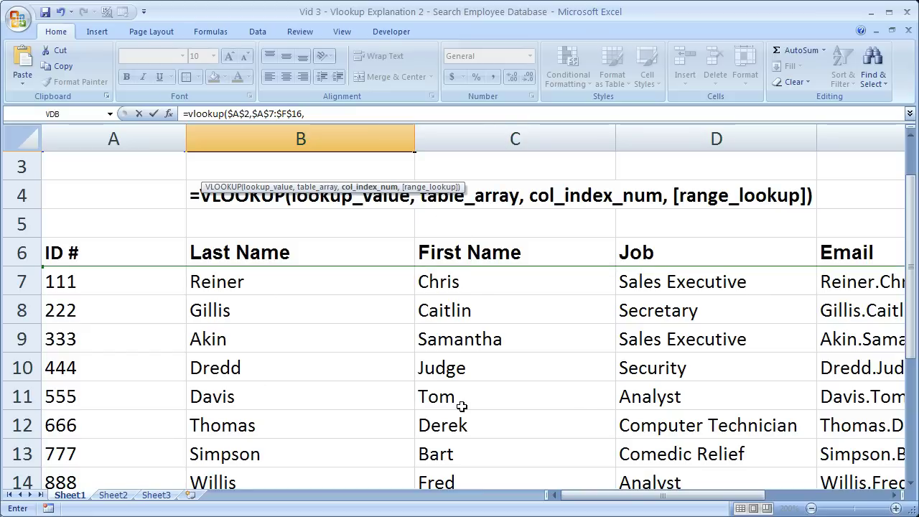
{"action": "left_click_drag", "start_coordinate": [912, 217], "coordinate": [912, 178]}
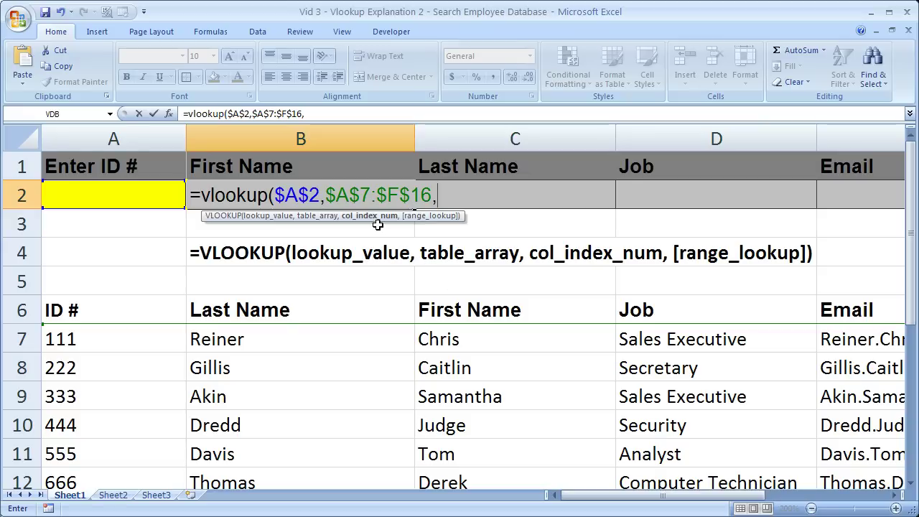
{"action": "type", "text": "3,"}
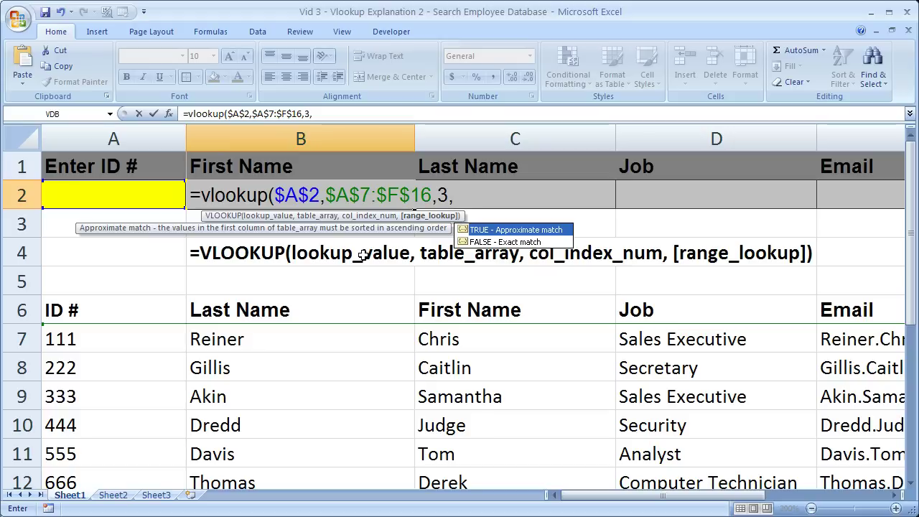
{"action": "type", "text": "false"}
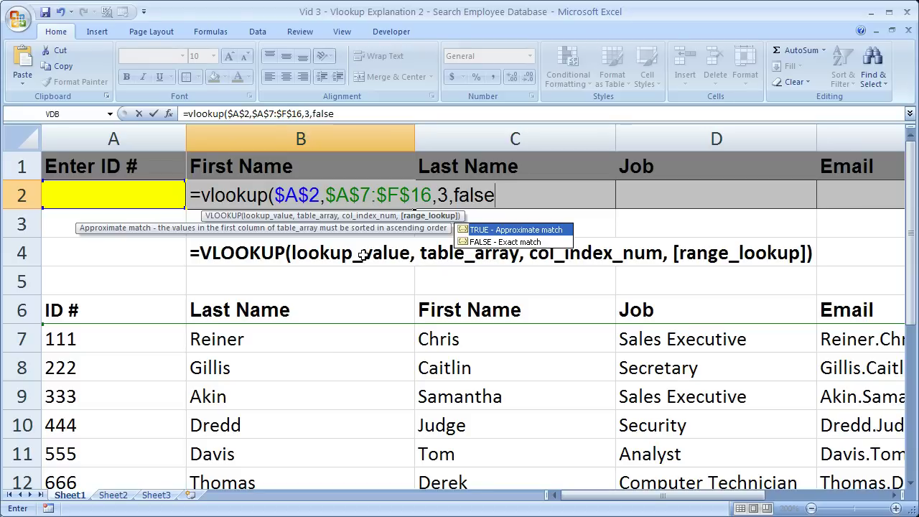
{"action": "key", "text": "Return"}
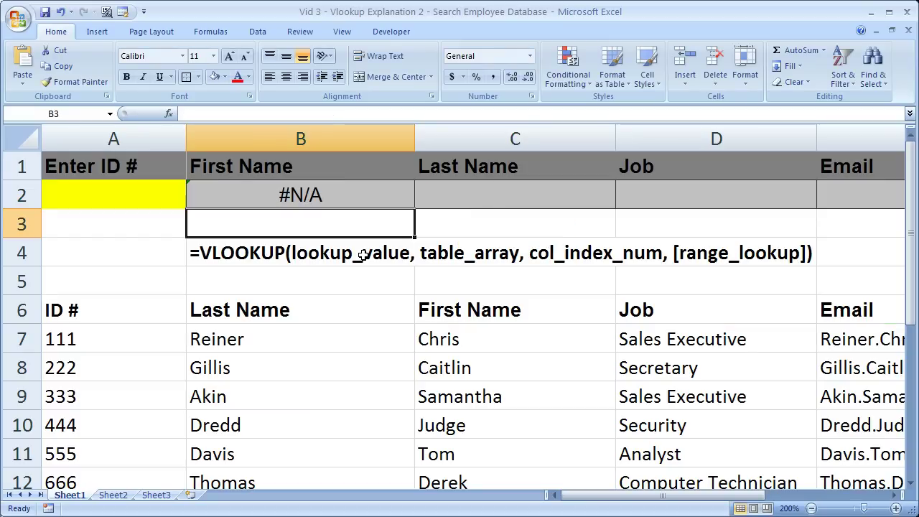
- Enter the ID number listed in A10 into search cell A2, then compare the First Name result in B2 with row 10
{"action": "left_click", "coordinate": [101, 196]}
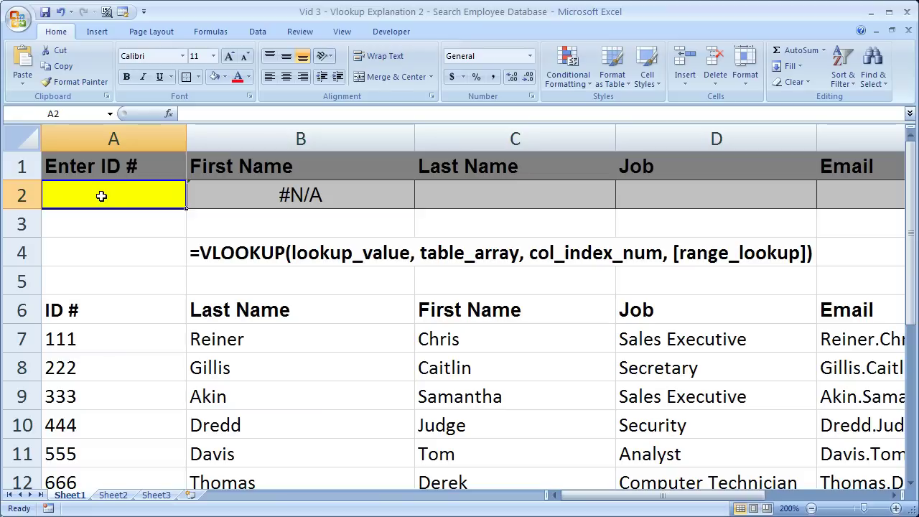
{"action": "type", "text": "444"}
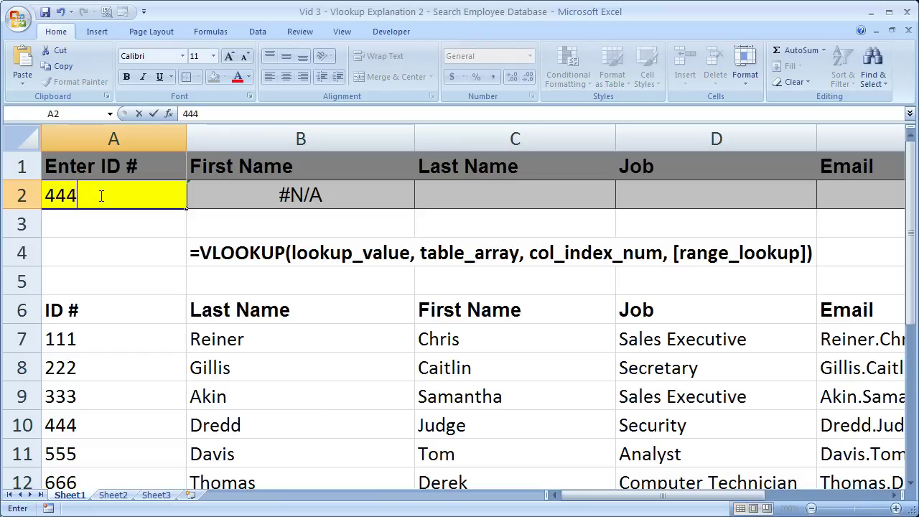
{"action": "key", "text": "Return"}
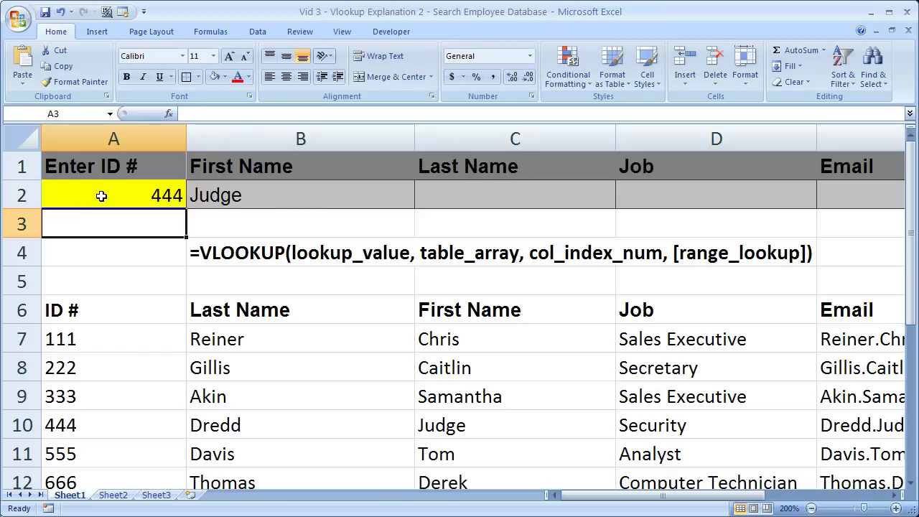
{"action": "left_click", "coordinate": [235, 198]}
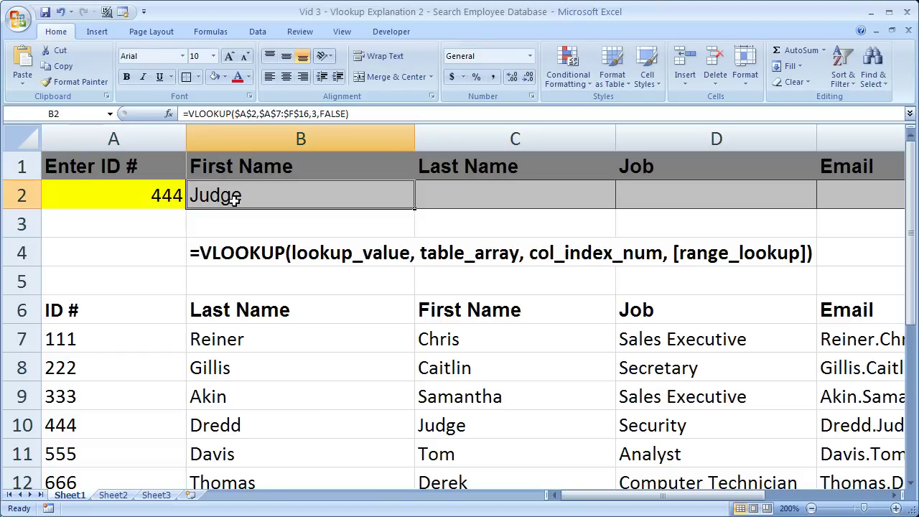
{"action": "left_click", "coordinate": [133, 431]}
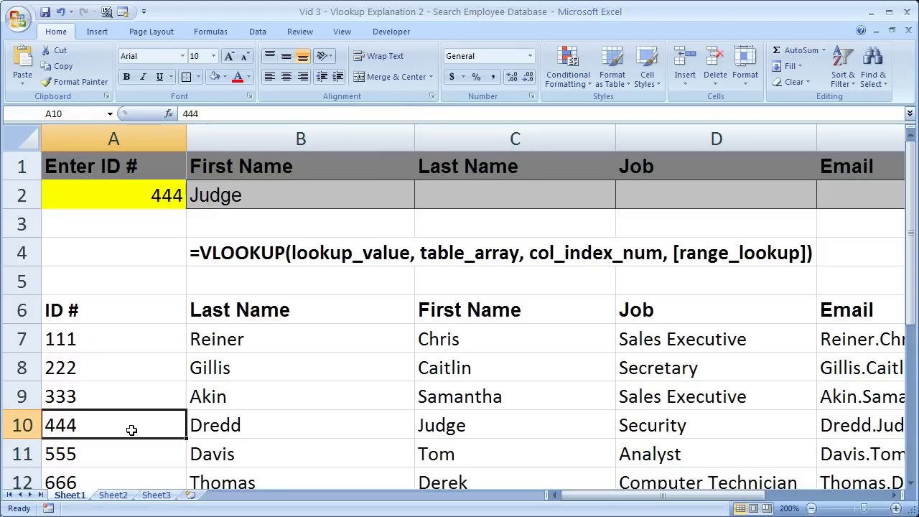
{"action": "left_click", "coordinate": [510, 431]}
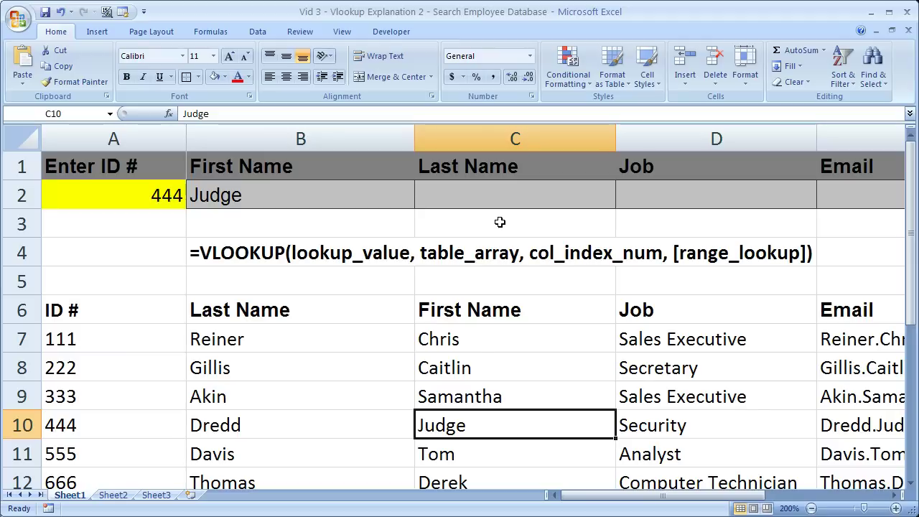
- Begin a VLOOKUP formula in the Last Name result cell C2 with the absolute reference $A$2 as the lookup value
{"action": "double_click", "coordinate": [468, 196]}
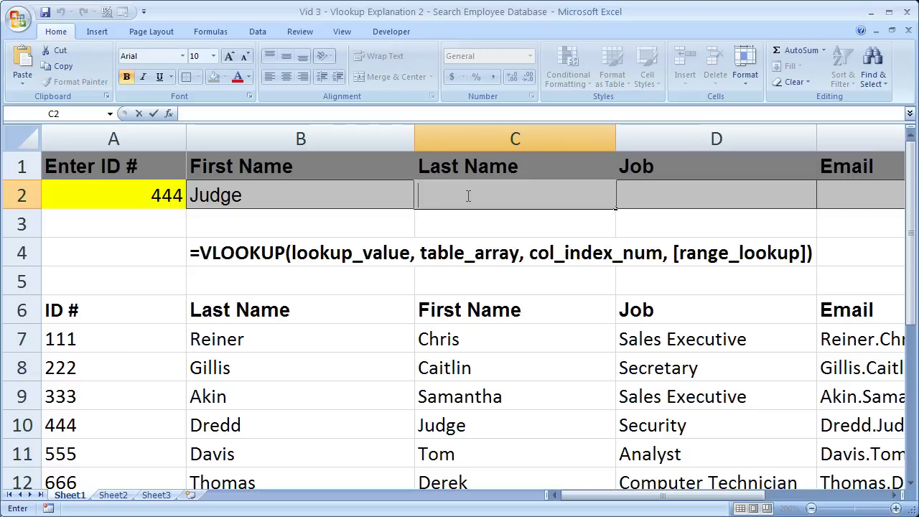
{"action": "type", "text": "="}
{"action": "key", "text": "Escape"}
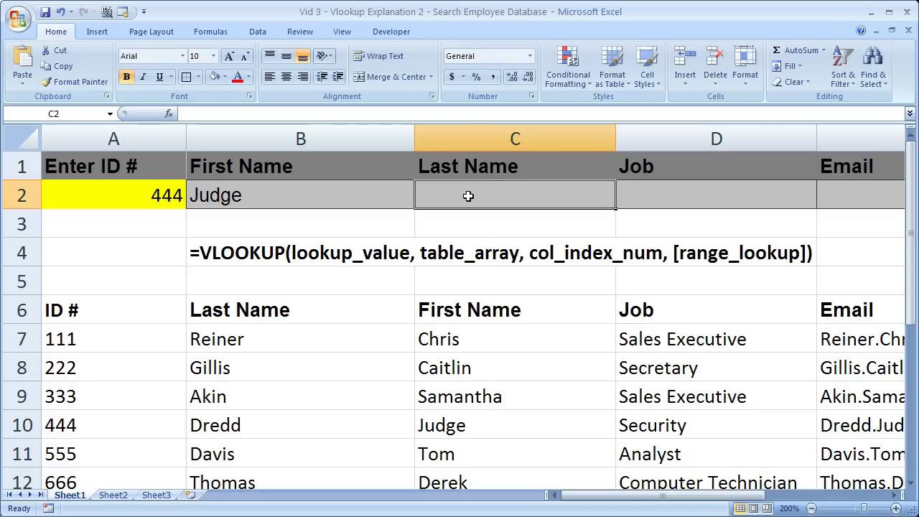
{"action": "type", "text": "="}
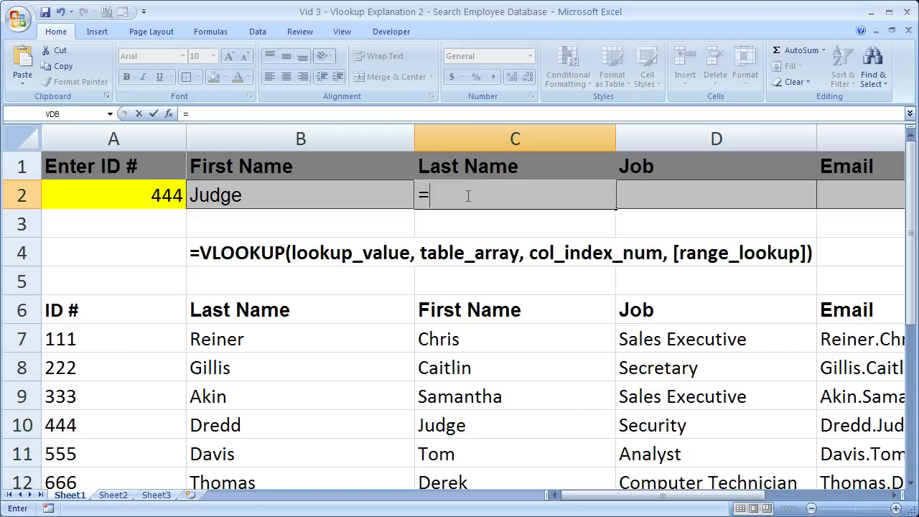
{"action": "type", "text": "vlookup("}
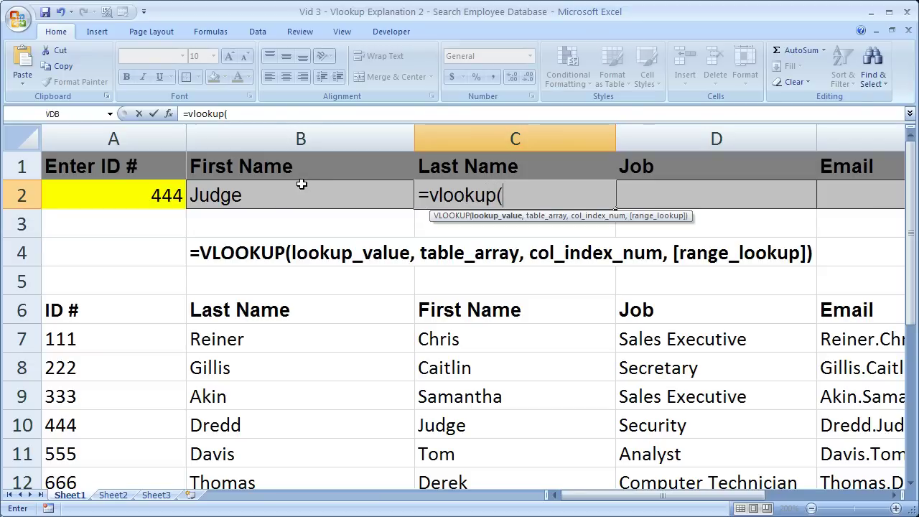
{"action": "left_click", "coordinate": [115, 203]}
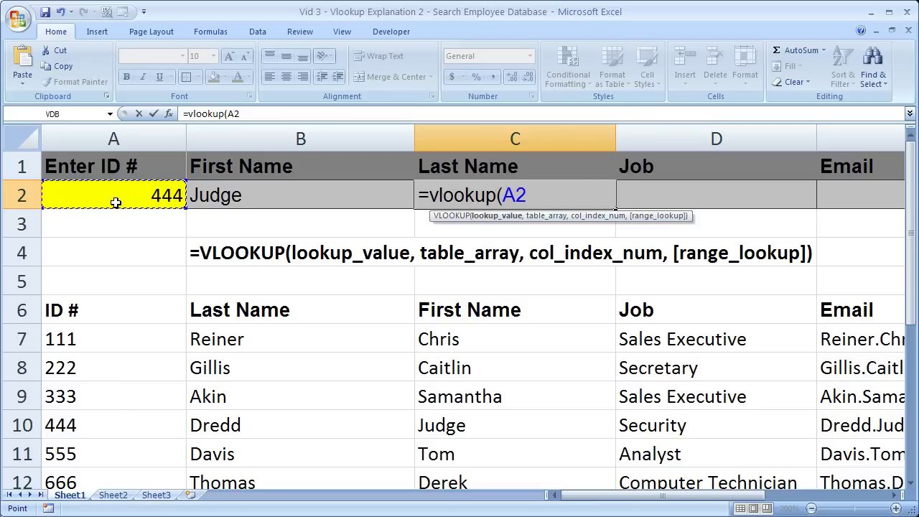
{"action": "key", "text": "F4"}
{"action": "type", "text": ","}
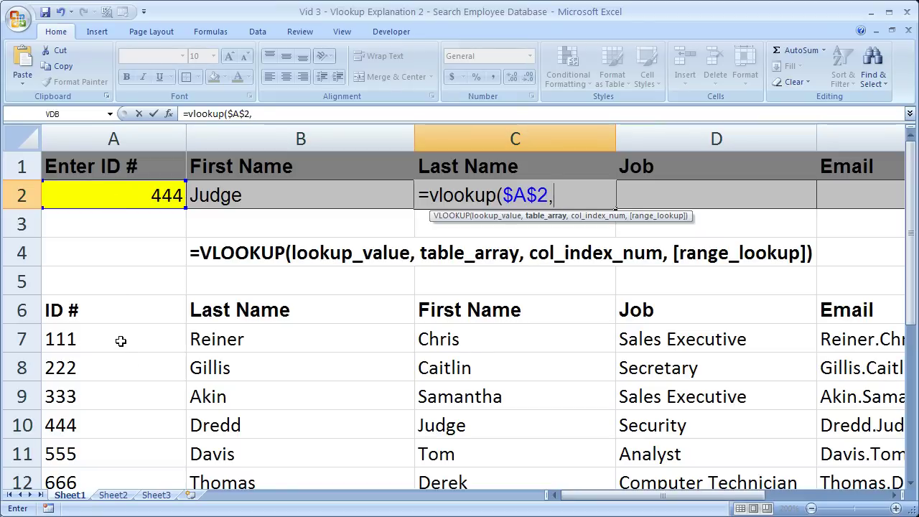
- Add the employee data range to the Last Name formula as its table array, locked as $A$7:$F$16
{"action": "left_click_drag", "start_coordinate": [121, 339], "coordinate": [607, 425]}
{"action": "left_click_drag", "start_coordinate": [778, 495], "coordinate": [772, 361]}
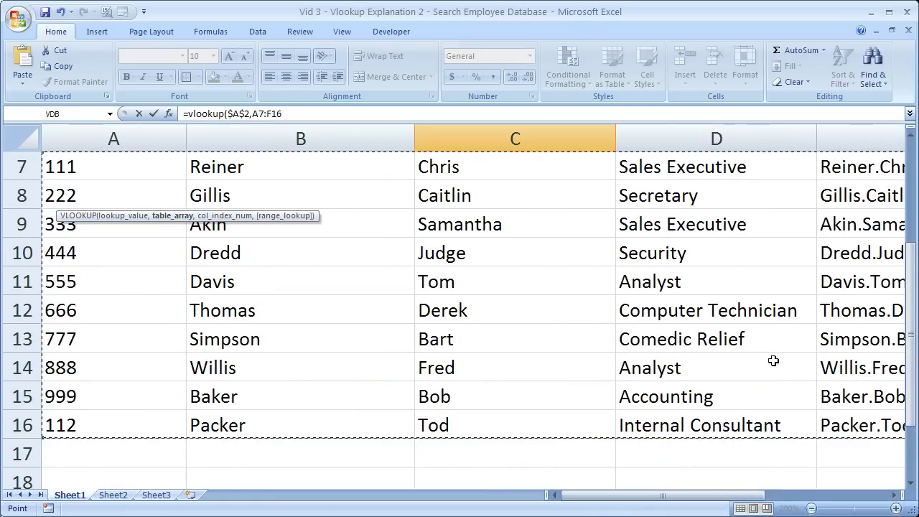
{"action": "left_click_drag", "start_coordinate": [912, 352], "coordinate": [912, 235]}
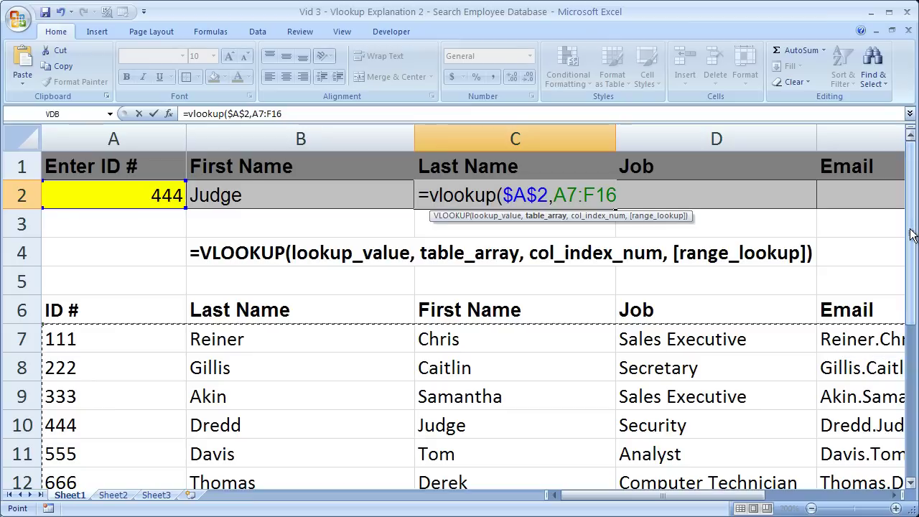
{"action": "key", "text": "F4"}
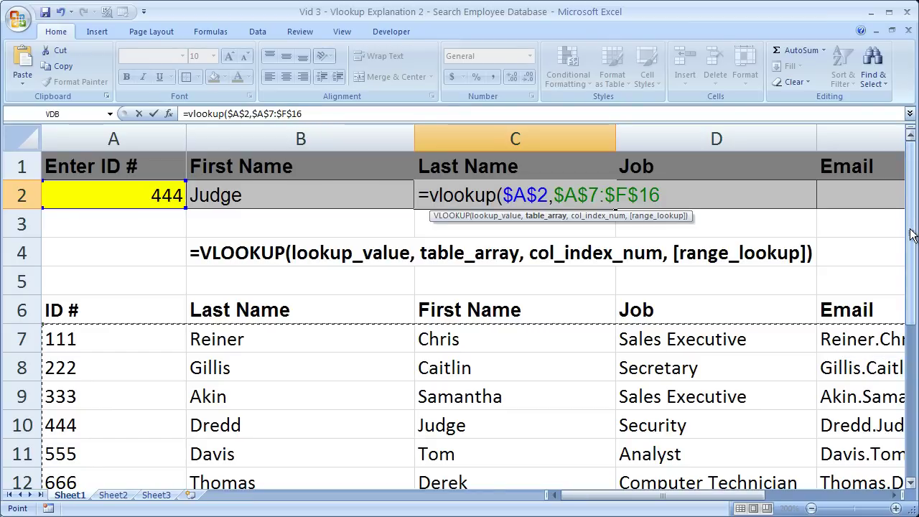
{"action": "type", "text": ","}
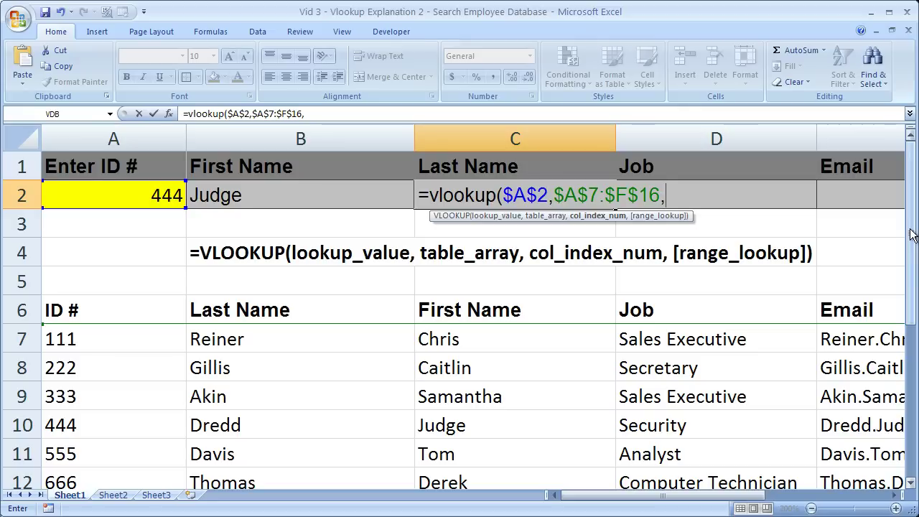
- Complete the Last Name VLOOKUP formula in C2 with column index 2 and FALSE for an exact match
{"action": "left_click_drag", "start_coordinate": [912, 236], "coordinate": [912, 248]}
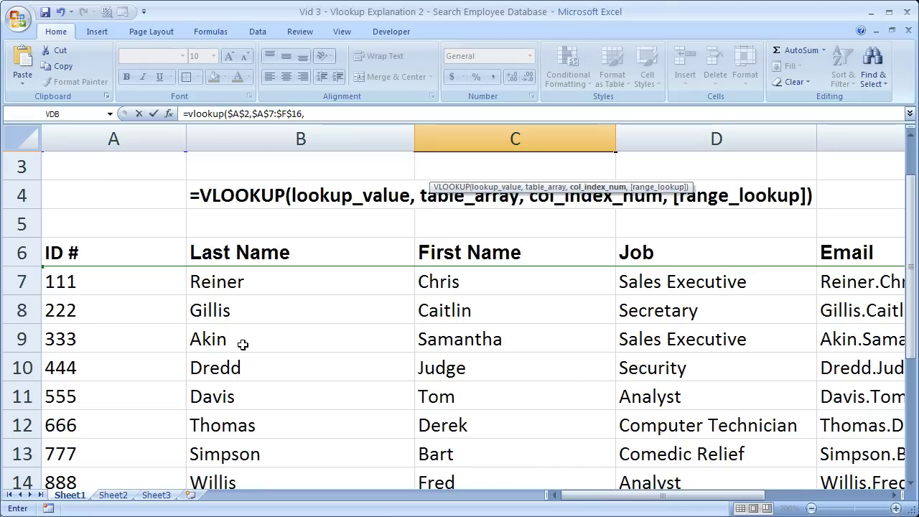
{"action": "left_click_drag", "start_coordinate": [912, 265], "coordinate": [903, 176]}
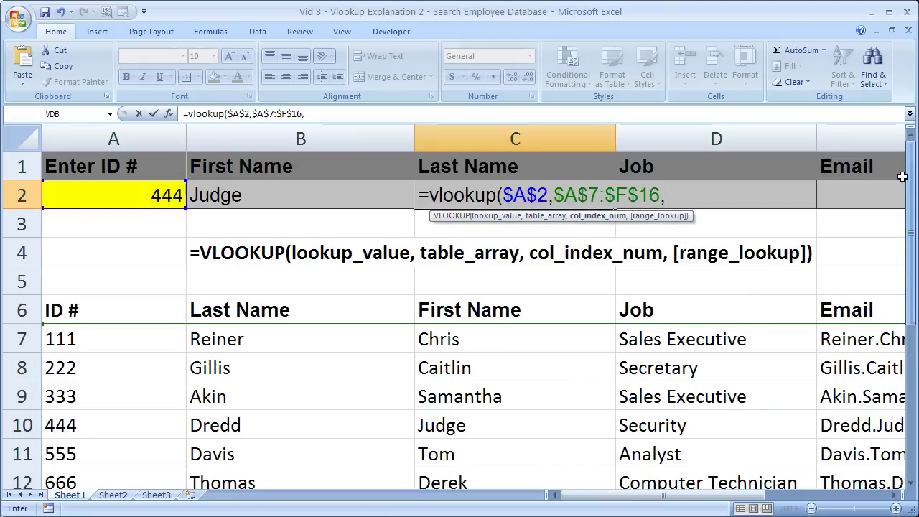
{"action": "type", "text": "2"}
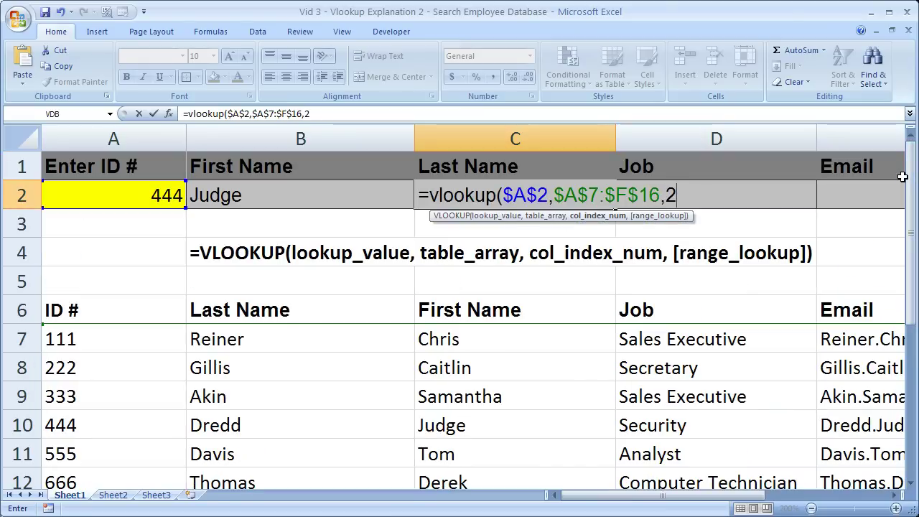
{"action": "type", "text": ","}
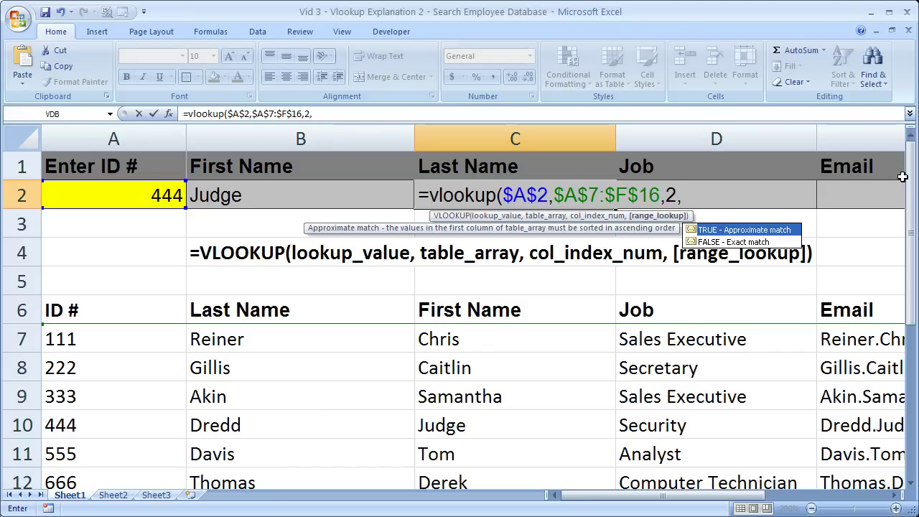
{"action": "type", "text": "fals"}
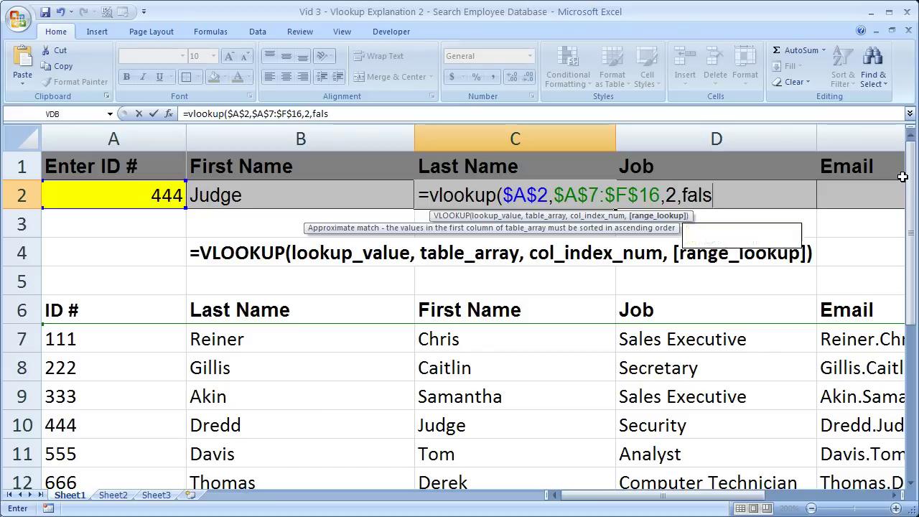
{"action": "type", "text": "e"}
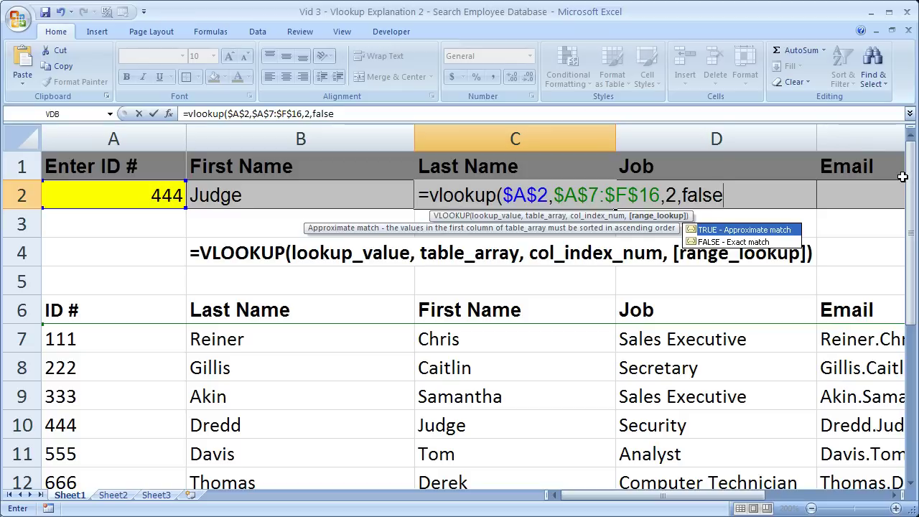
{"action": "type", "text": ")"}
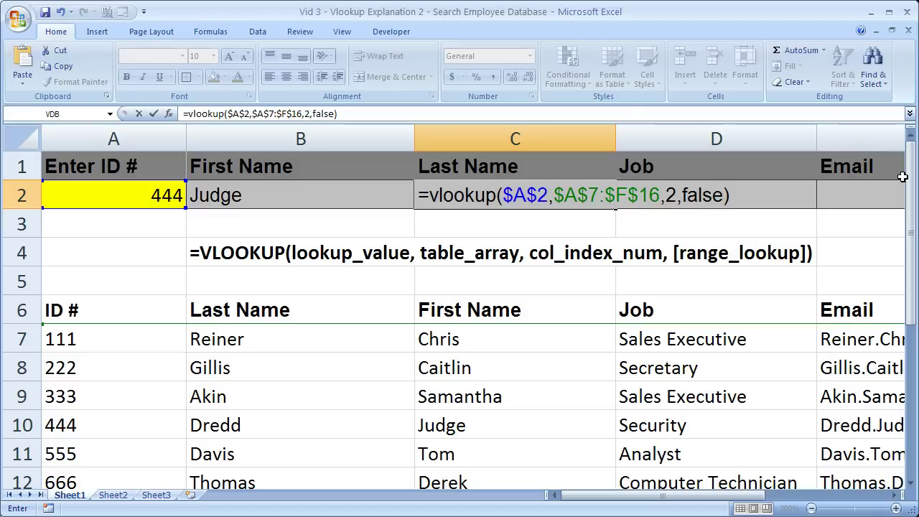
{"action": "key", "text": "Return"}
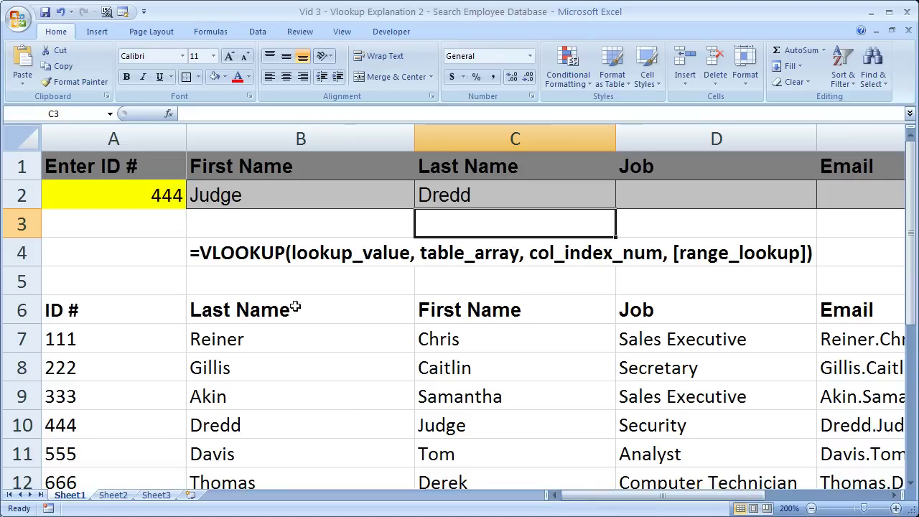
- Test both name lookups by entering the ID numbers from A7, A9 and A10 one after another in search cell A2
{"action": "left_click", "coordinate": [158, 196]}
{"action": "type", "text": "111"}
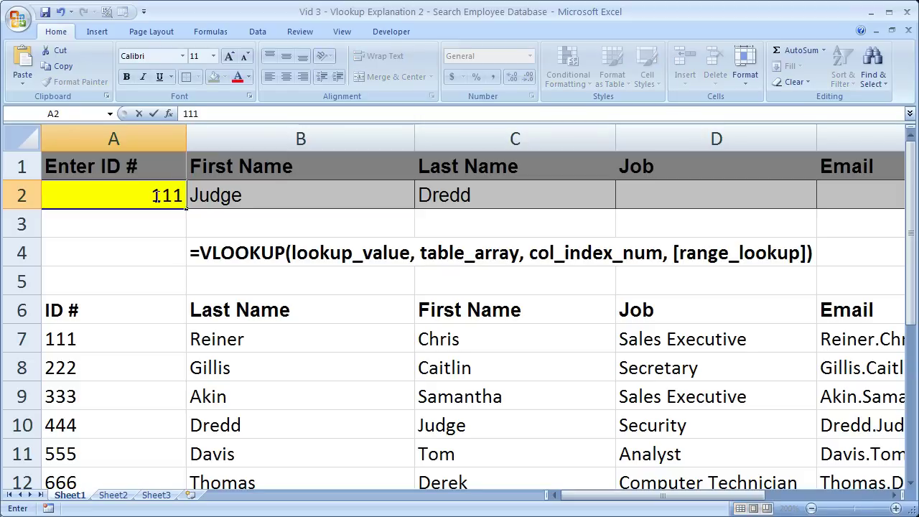
{"action": "key", "text": "Return"}
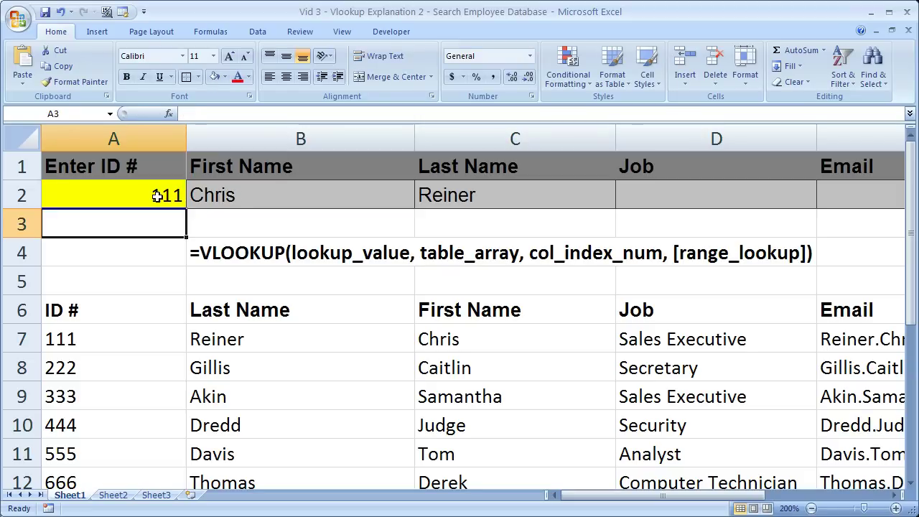
{"action": "left_click", "coordinate": [157, 196]}
{"action": "type", "text": "333"}
{"action": "key", "text": "Return"}
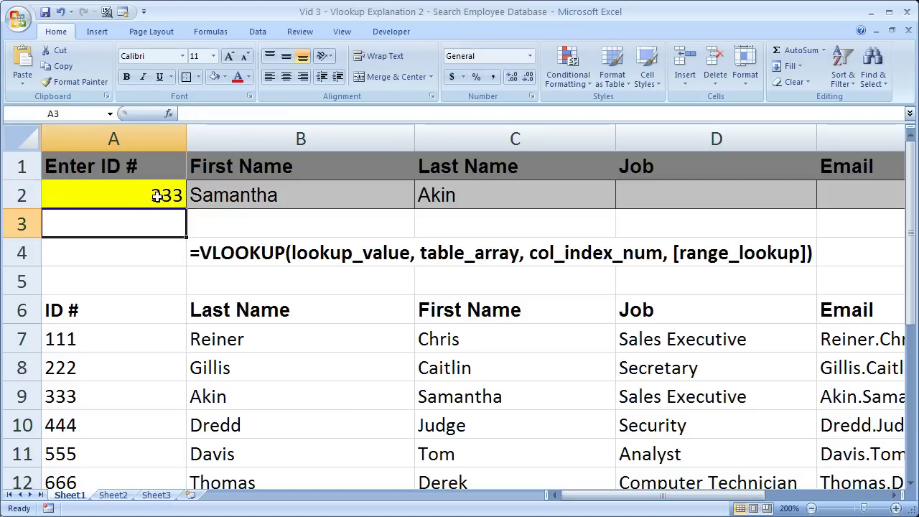
{"action": "left_click", "coordinate": [157, 196]}
{"action": "type", "text": "444"}
{"action": "key", "text": "Return"}
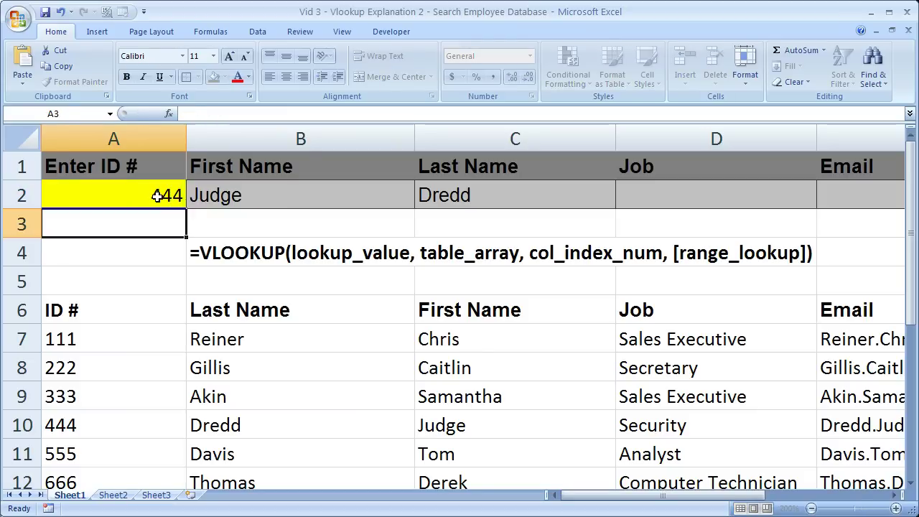
- Fill the Last Name VLOOKUP formula from C2 across the Job, Email and Phone result cells D2:F2
{"action": "left_click", "coordinate": [811, 509]}
{"action": "left_click", "coordinate": [811, 508]}
{"action": "left_click", "coordinate": [812, 508]}
{"action": "left_click", "coordinate": [811, 508]}
{"action": "left_click", "coordinate": [812, 508]}
{"action": "left_click", "coordinate": [811, 508]}
{"action": "left_click", "coordinate": [811, 509]}
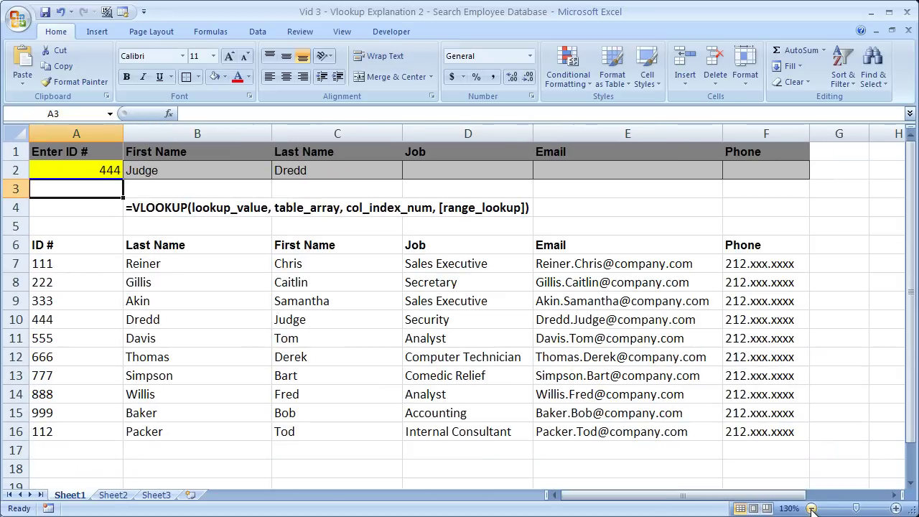
{"action": "left_click", "coordinate": [334, 170]}
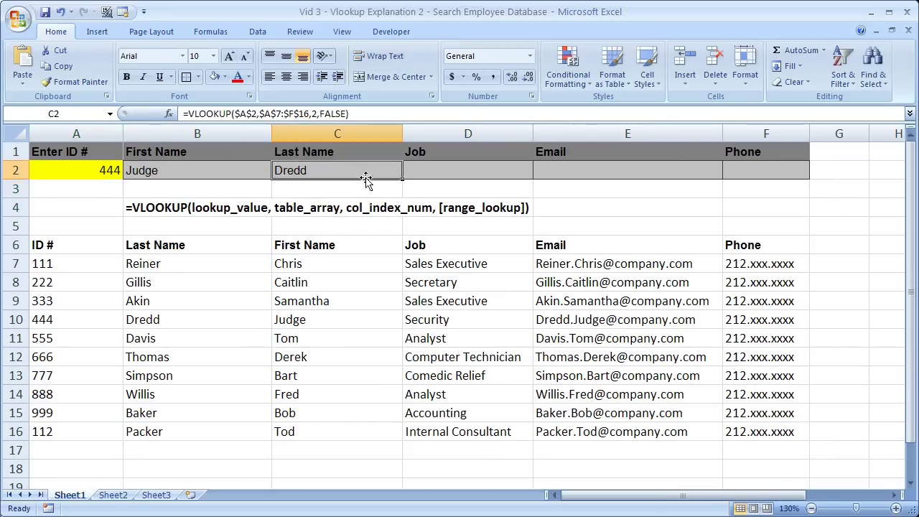
{"action": "left_click_drag", "start_coordinate": [403, 180], "coordinate": [782, 181]}
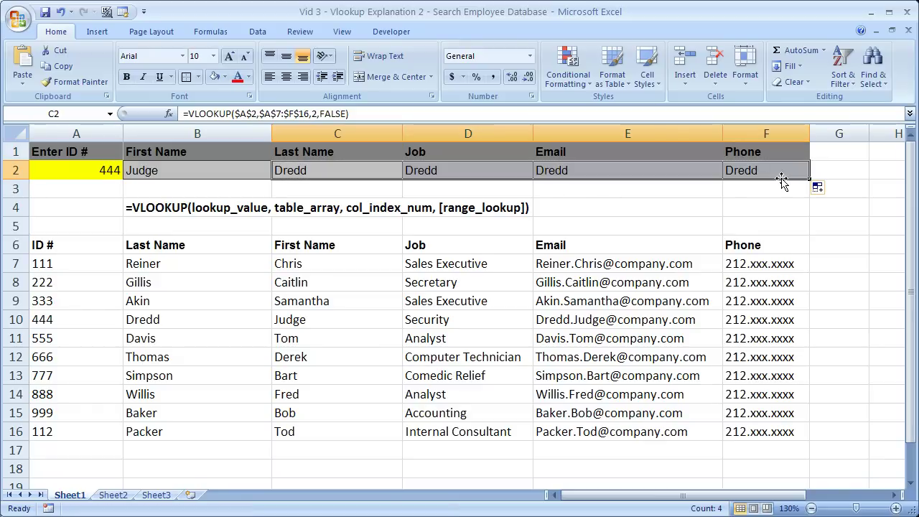
- Change the column index in the Job formula in D2 to 4
{"action": "double_click", "coordinate": [477, 170]}
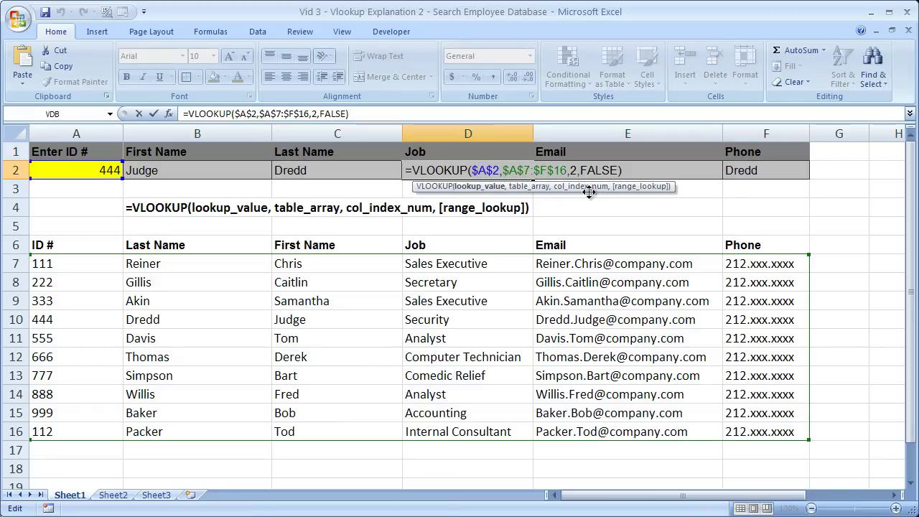
{"action": "left_click", "coordinate": [578, 170]}
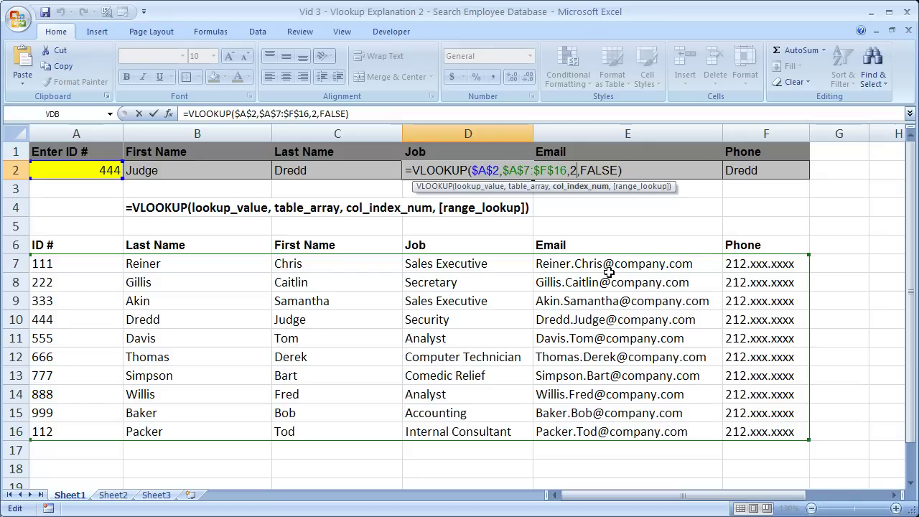
{"action": "key", "text": "BackSpace"}
{"action": "type", "text": "4"}
{"action": "key", "text": "Return"}
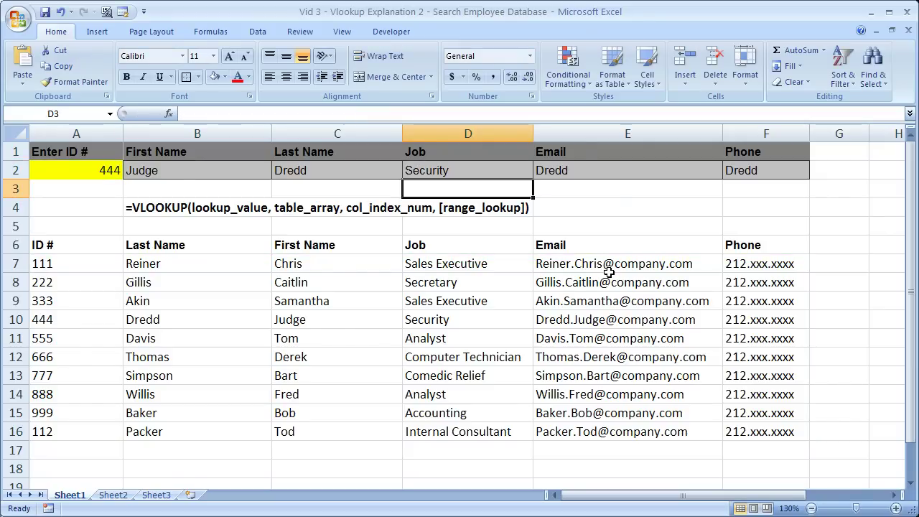
- Change the column index in the Email formula in E2 to 5
{"action": "double_click", "coordinate": [609, 172]}
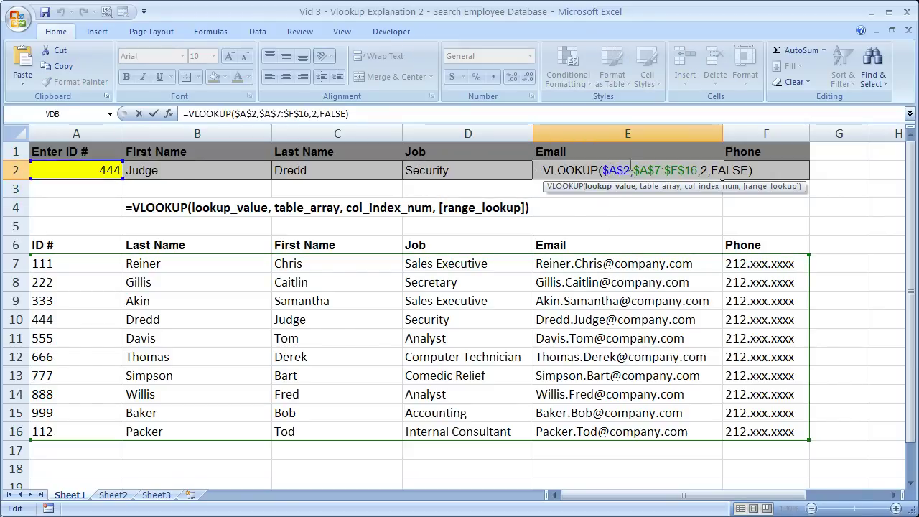
{"action": "left_click", "coordinate": [707, 171]}
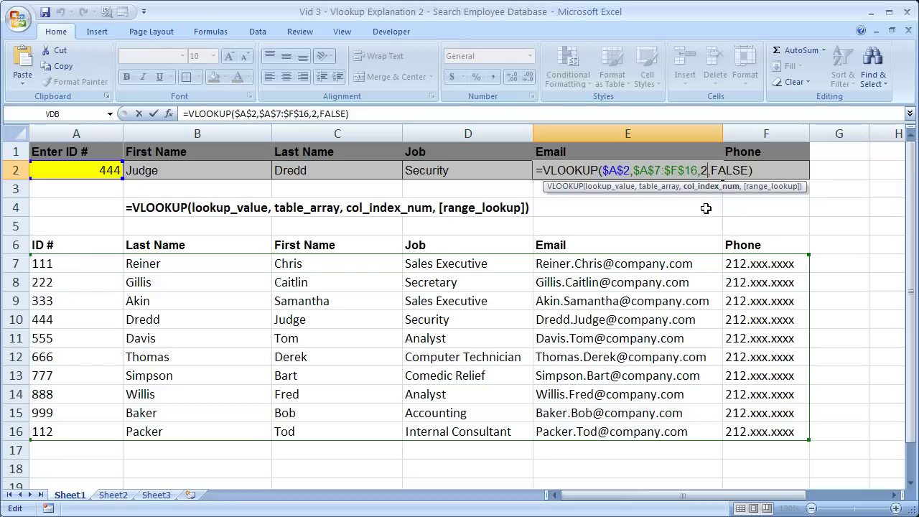
{"action": "key", "text": "BackSpace"}
{"action": "type", "text": "5"}
{"action": "key", "text": "Return"}
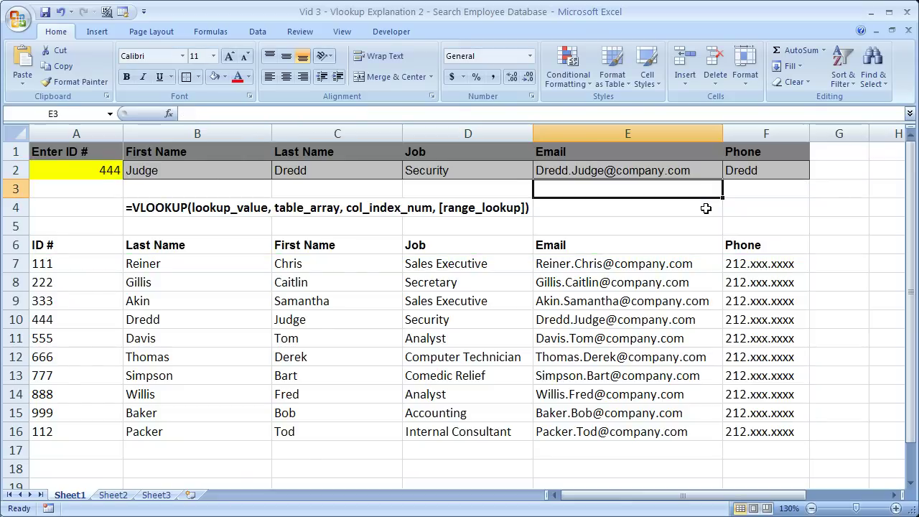
- Change the column index in the Phone formula in F2 to 6
{"action": "double_click", "coordinate": [756, 170]}
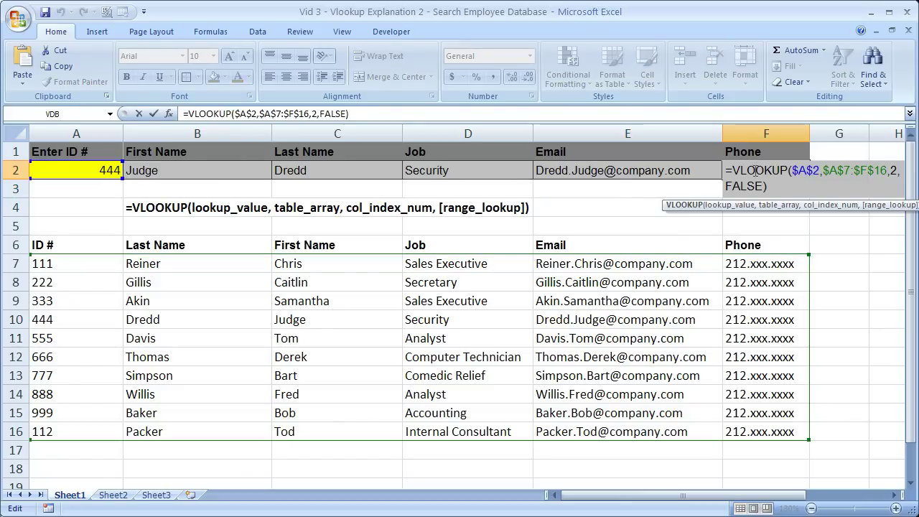
{"action": "left_click", "coordinate": [897, 171]}
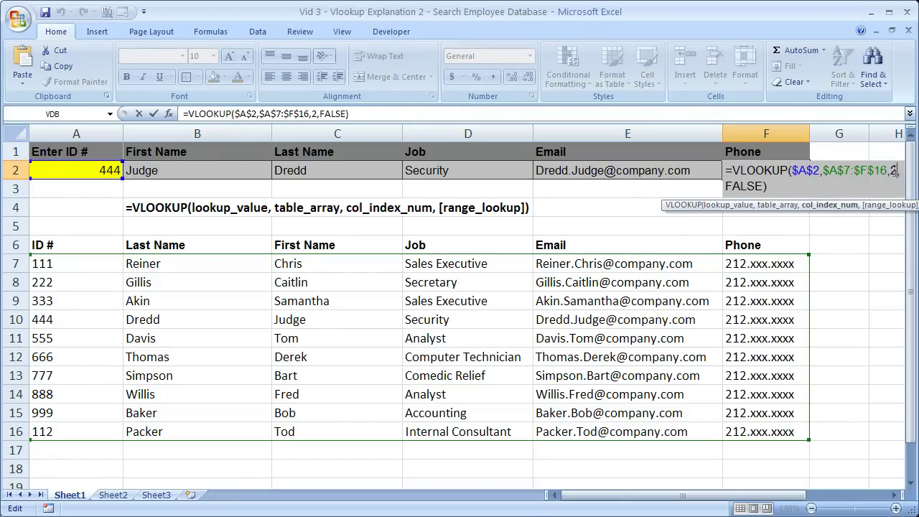
{"action": "key", "text": "BackSpace"}
{"action": "type", "text": "6"}
{"action": "key", "text": "Return"}
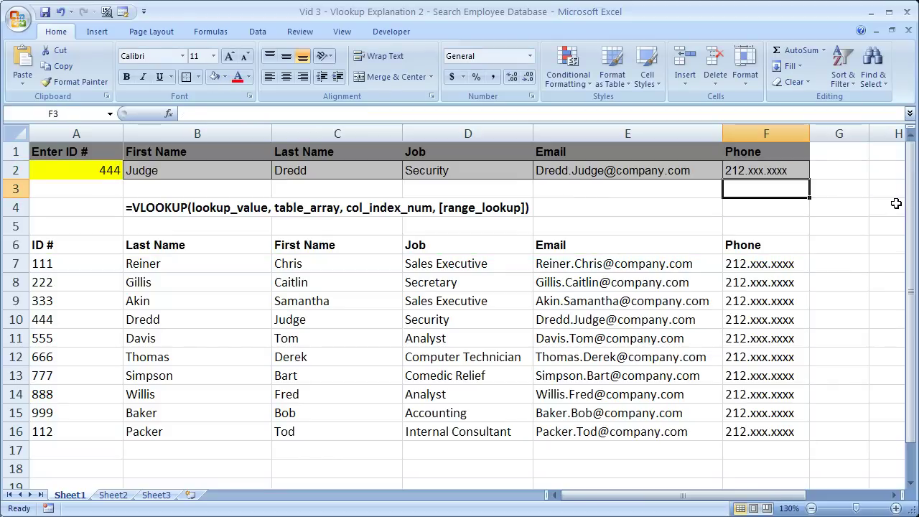